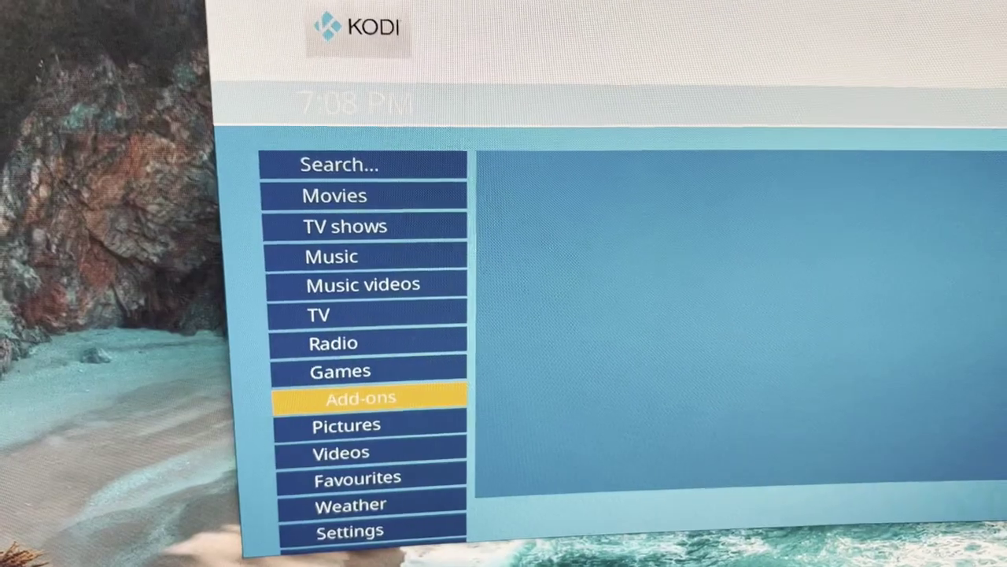
key("Down")
key("Down")
key("Down")
key("Down")
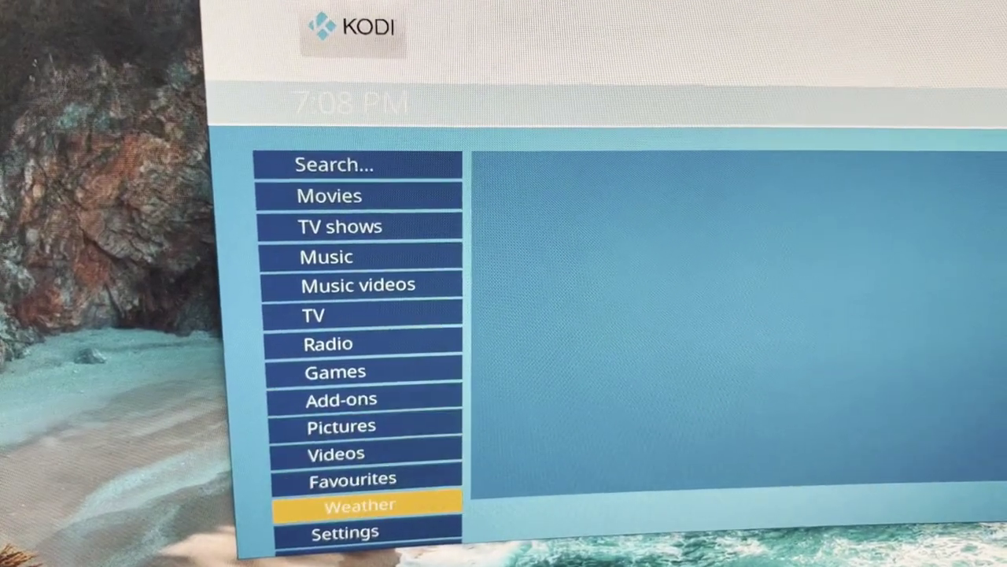
key("Down")
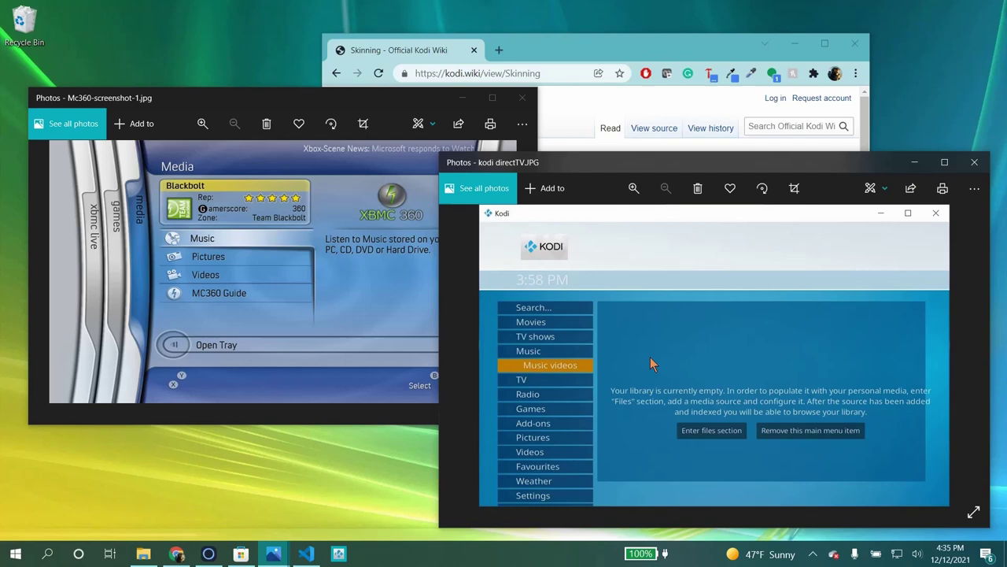
- View the Mc360 and kodi directTV skin screenshots, moving the kodi directTV window closer to the Mc360 one
left_click(427, 144)
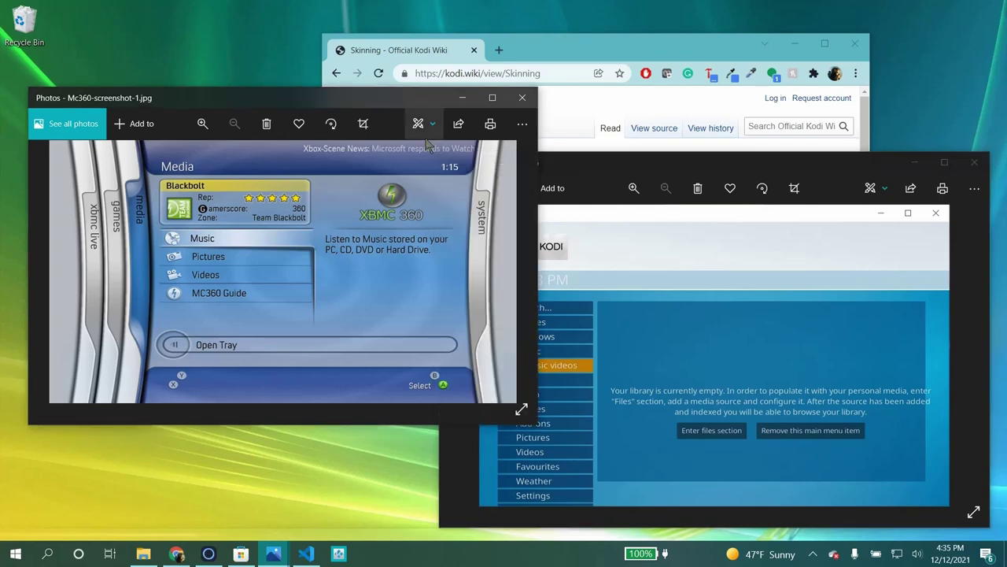
left_click(680, 161)
left_click_drag(642, 164, 592, 139)
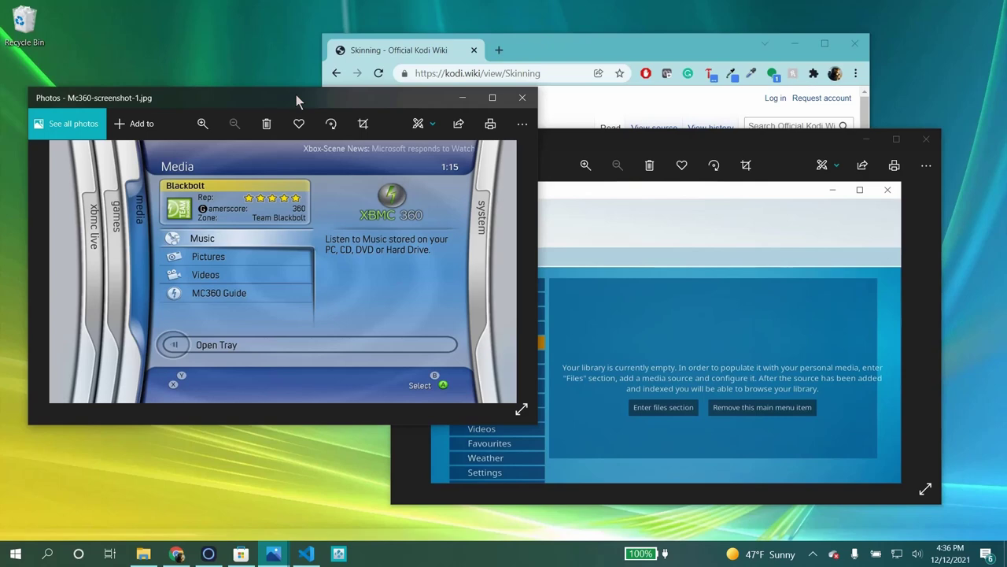
left_click(705, 143)
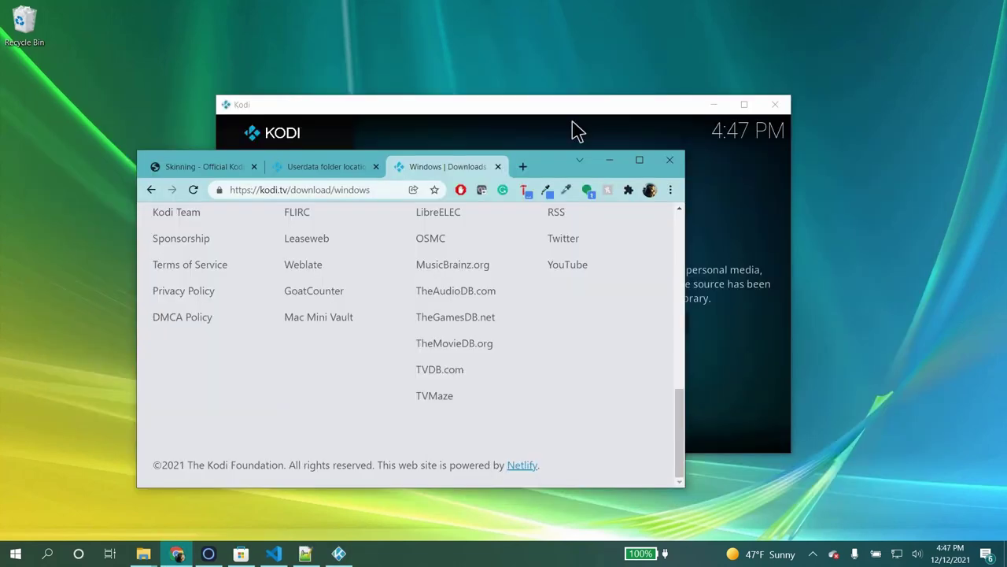
- Examine the recommended Kodi v19.3 installer options on the Downloads for Windows page
scroll(543, 344, "up", 3)
scroll(543, 344, "up", 15)
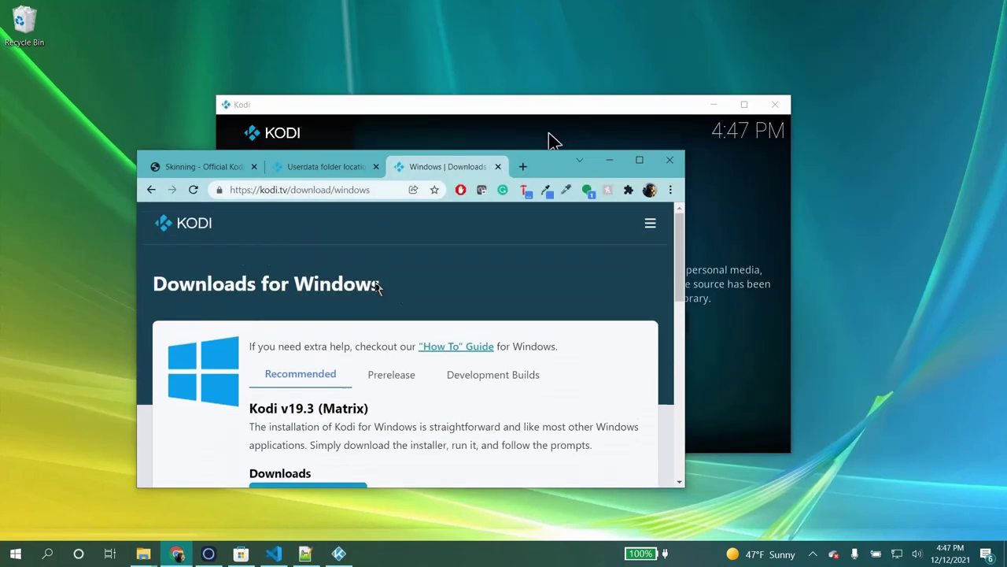
scroll(392, 338, "down", 3)
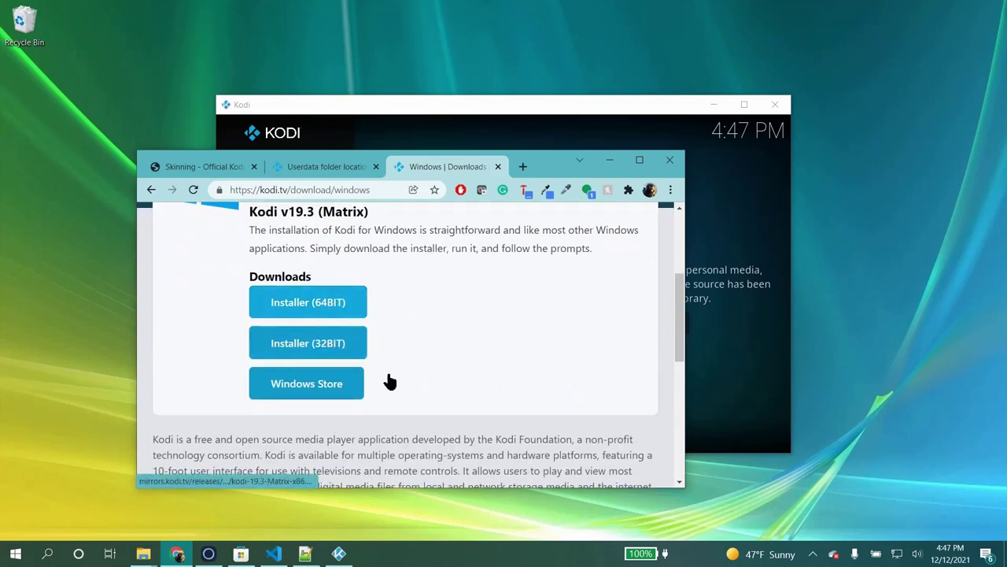
scroll(344, 385, "up", 3)
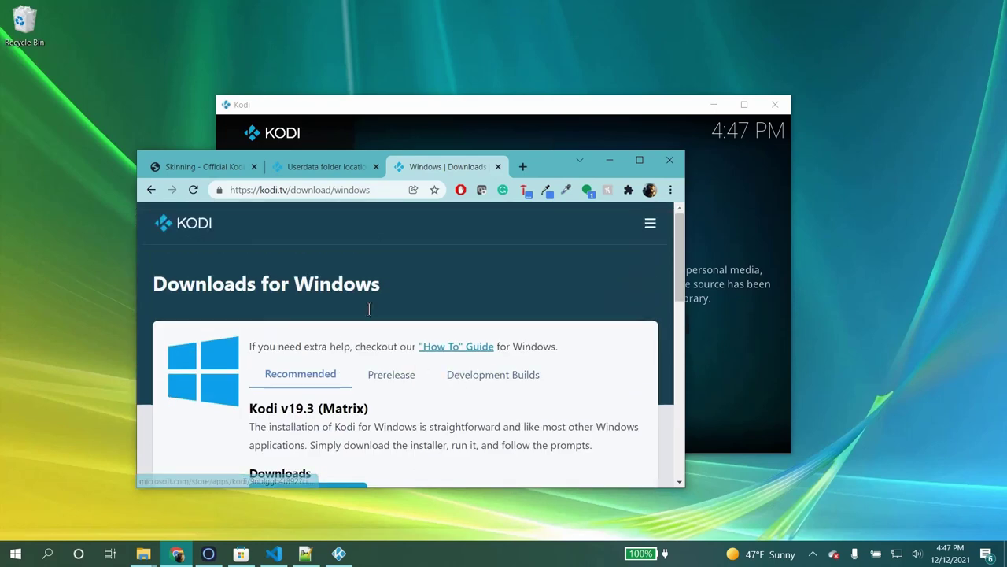
- Close Kodi and bring up the File Explorer window with Kodi's addons folder, moved lower on the desktop
left_click(450, 130)
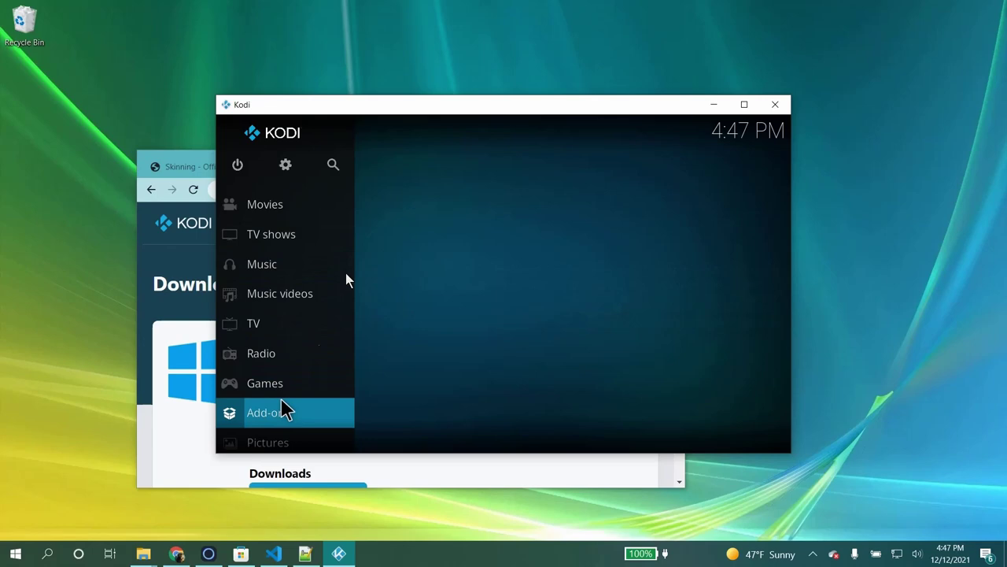
left_click(774, 104)
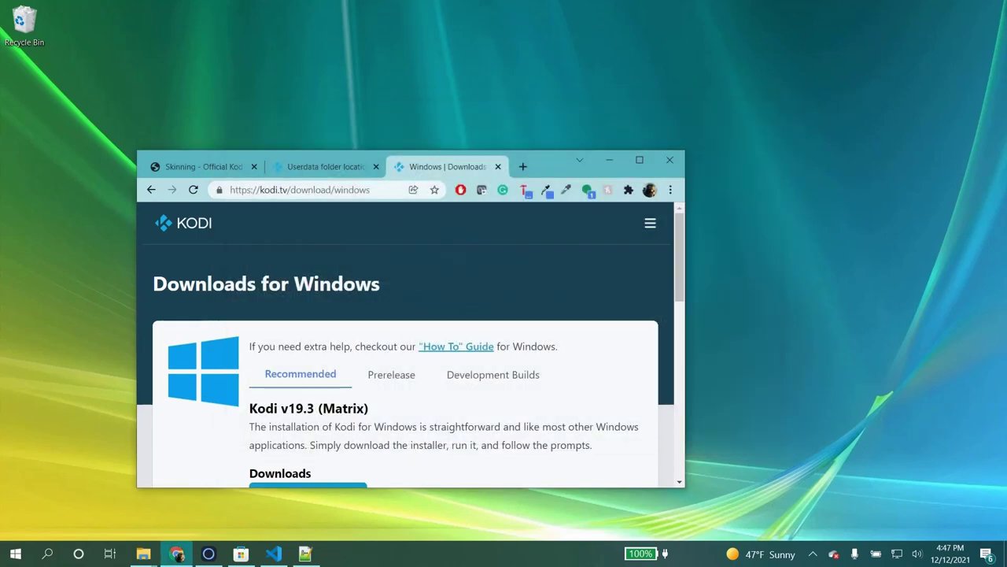
key("alt+Tab")
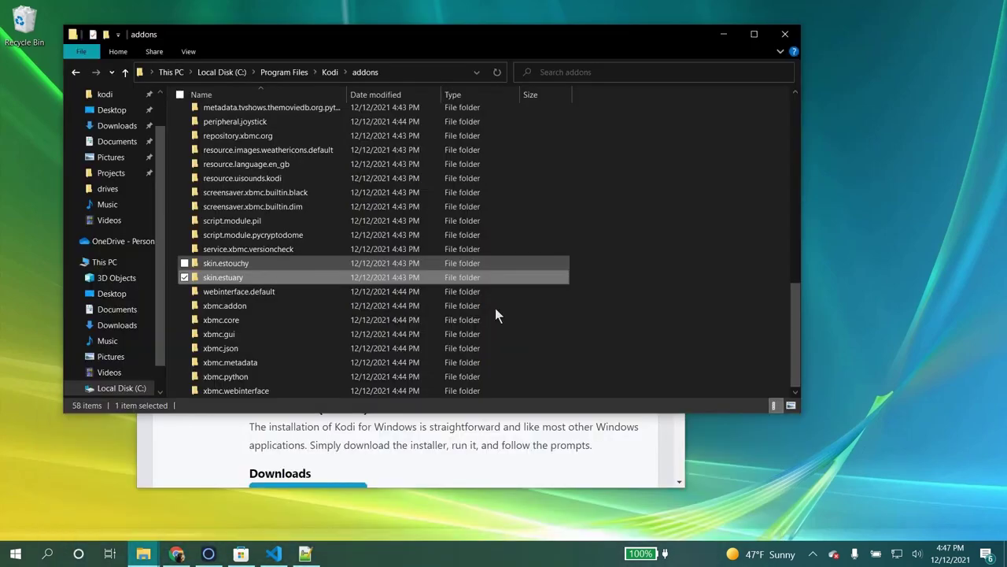
left_click_drag(454, 39, 480, 121)
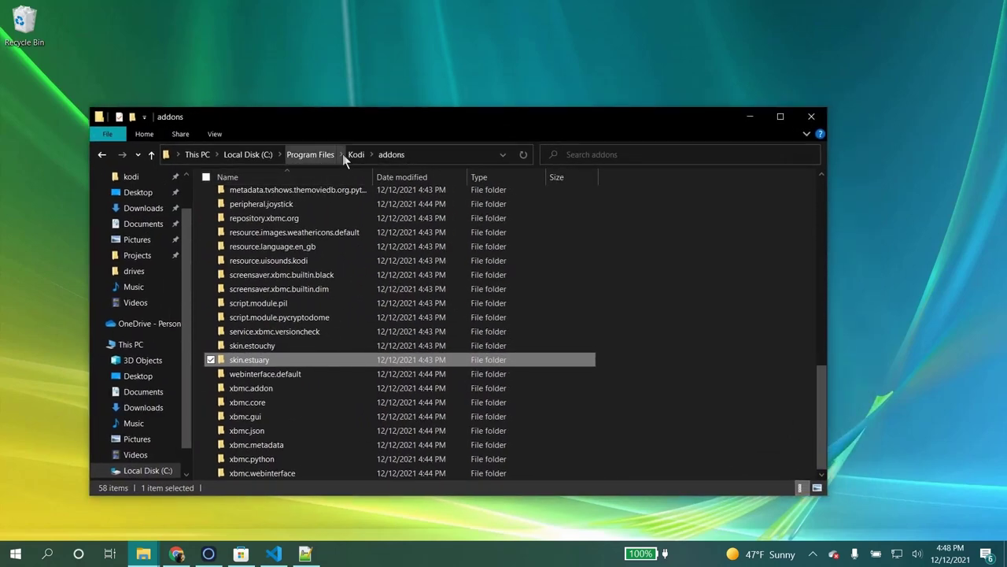
- Copy the skin.estuary folder from Kodi's addons folder into the kodi folder under Documents > Projects
right_click(277, 364)
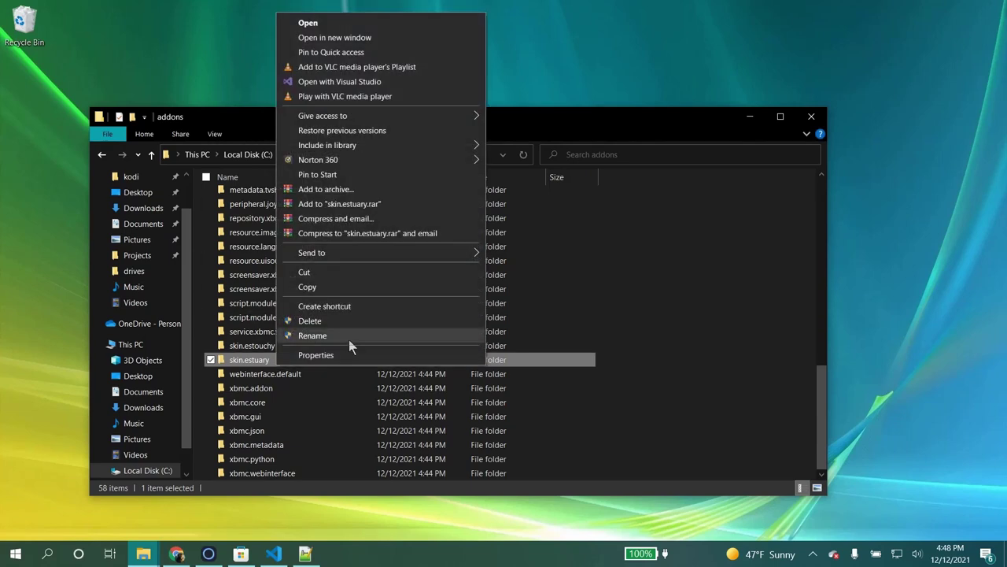
left_click(344, 290)
scroll(164, 239, "up", 1)
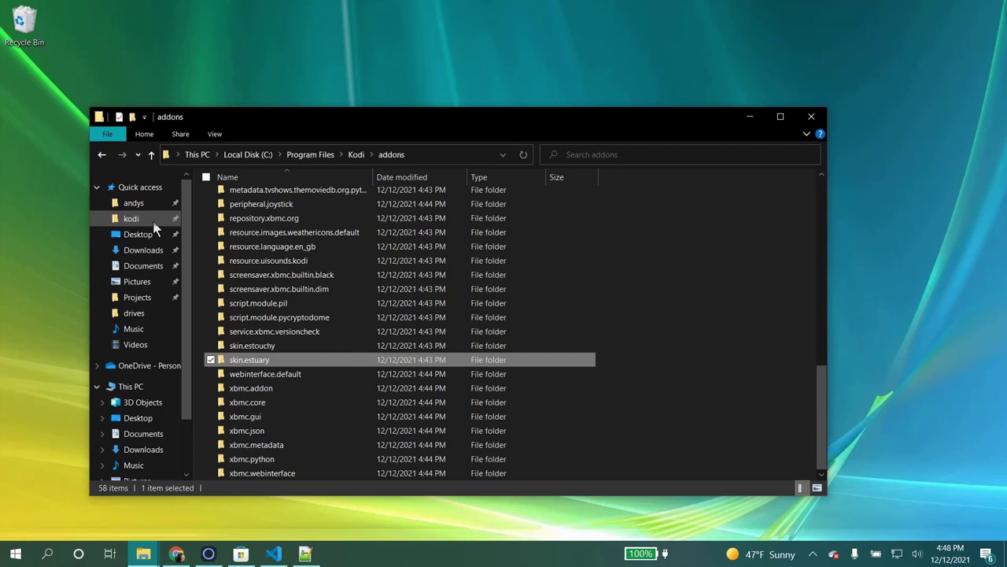
left_click(147, 226)
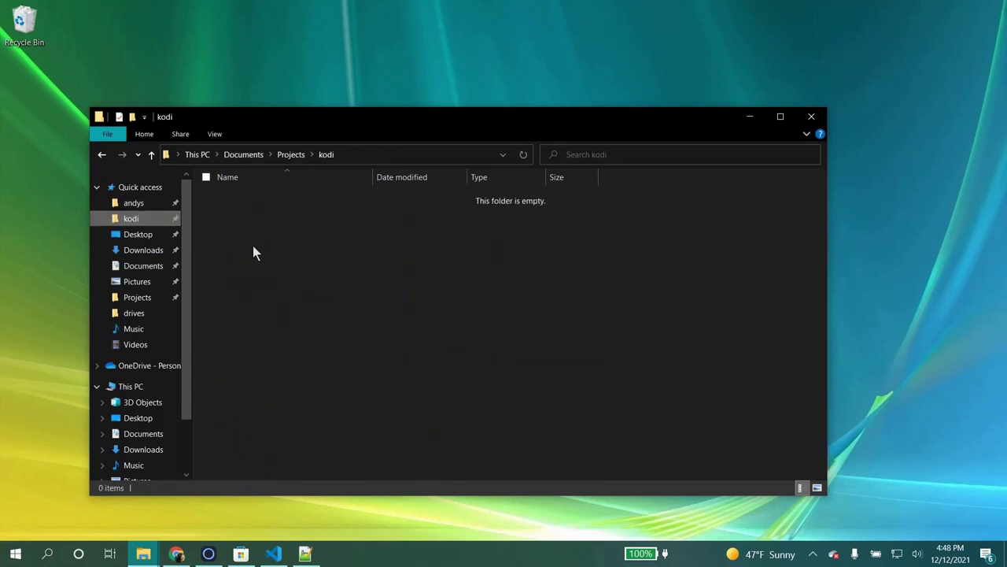
right_click(282, 232)
left_click(333, 326)
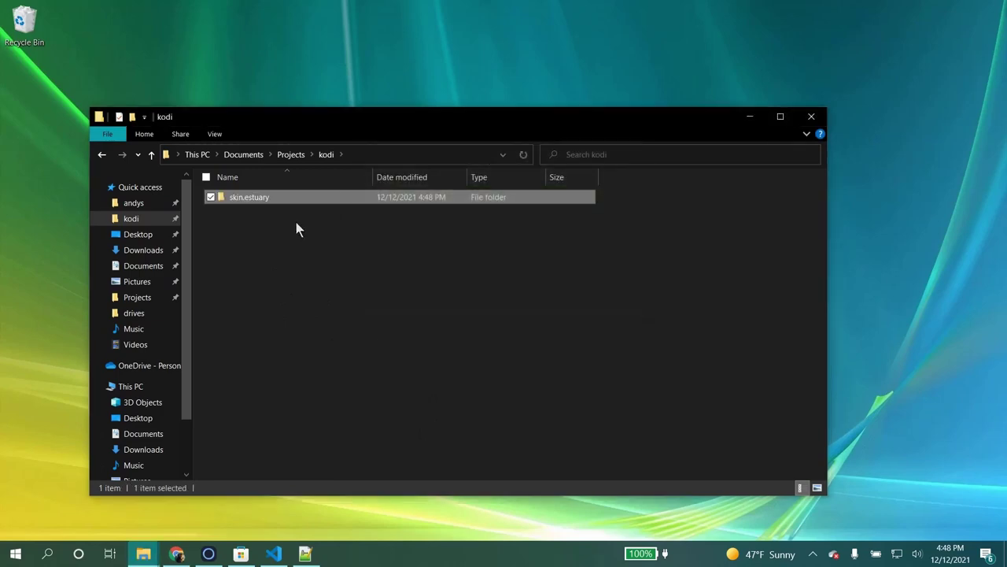
left_click(307, 258)
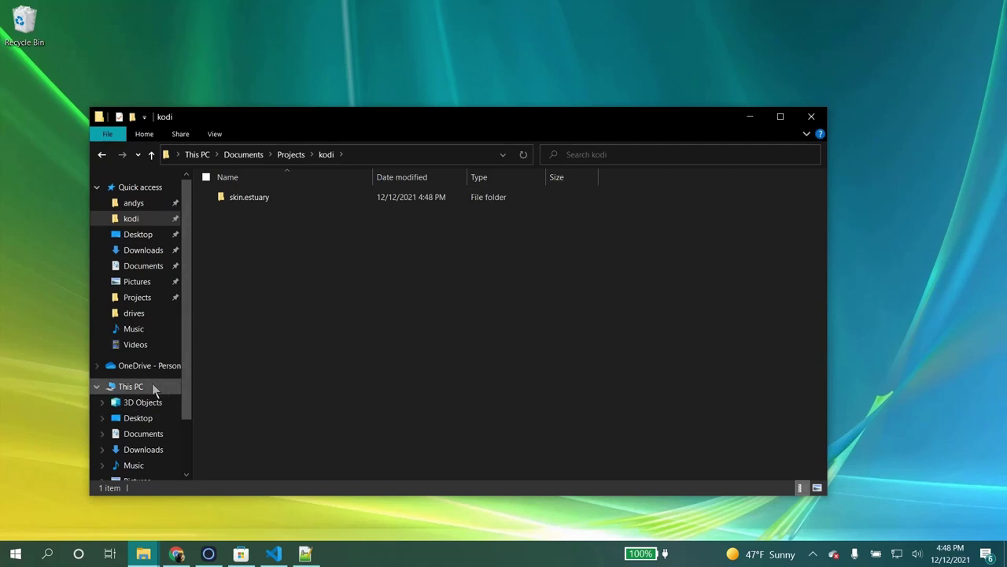
left_click(102, 156)
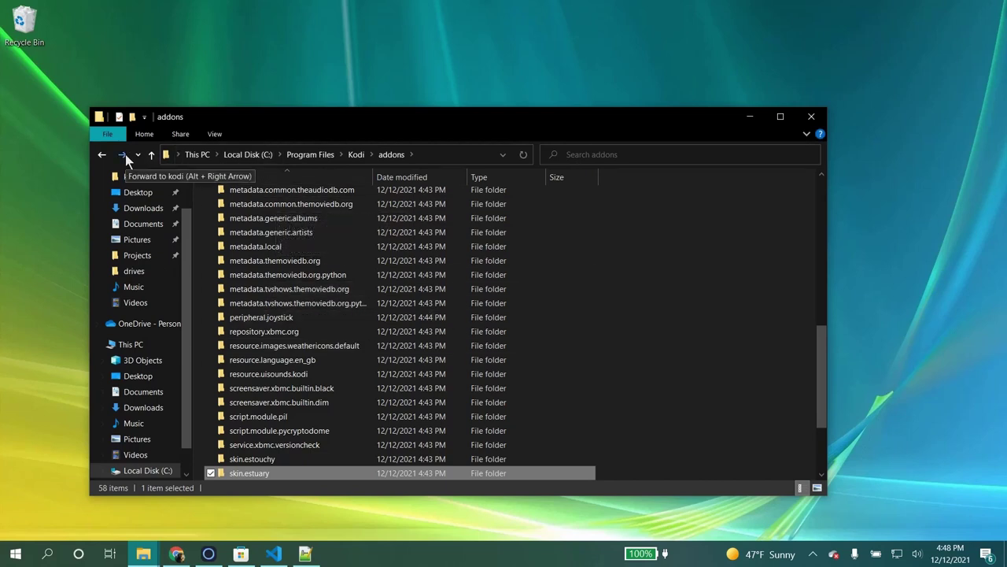
left_click(125, 155)
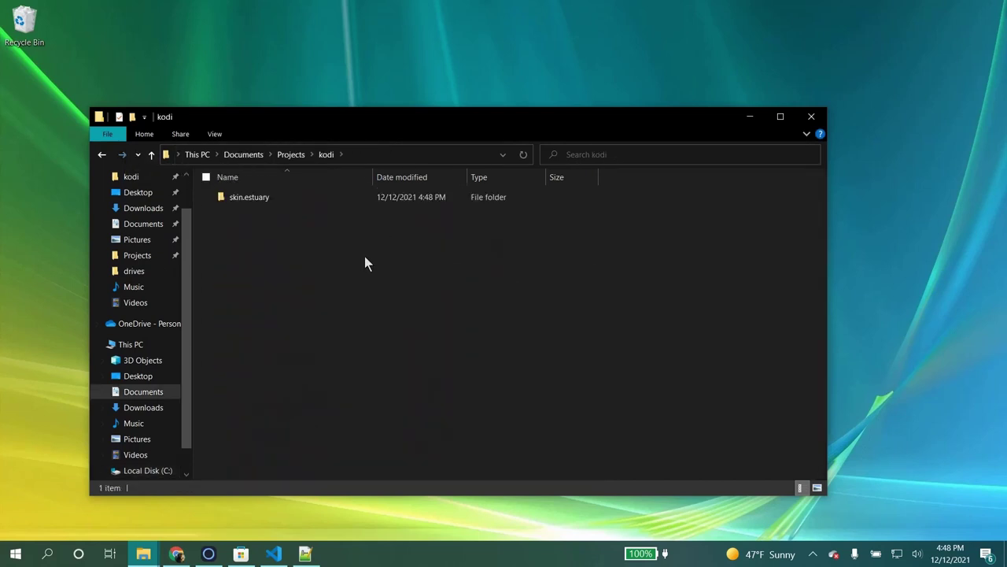
- Open addon.xml from the copied skin.estuary folder in Notepad++
double_click(287, 196)
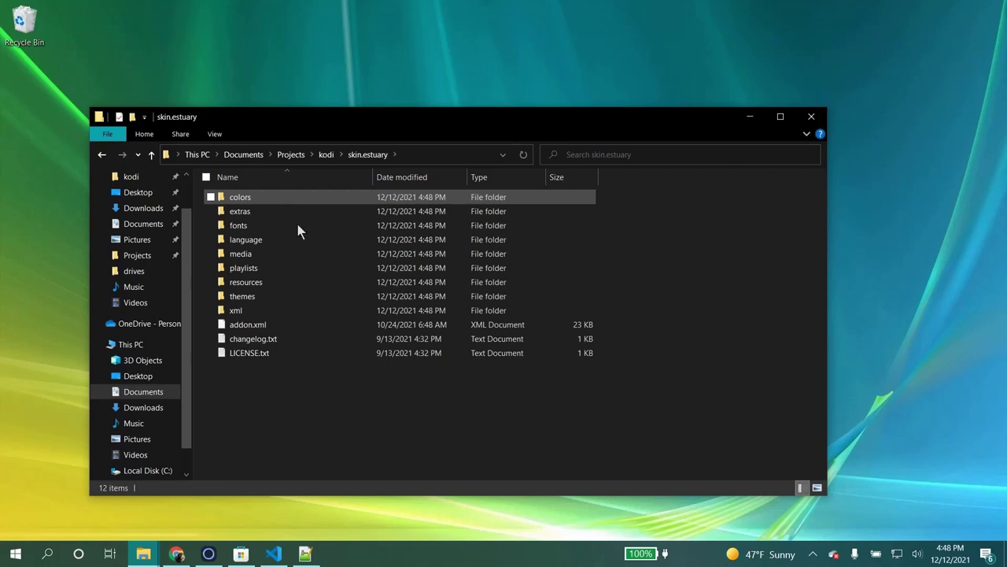
left_click(298, 327)
right_click(298, 328)
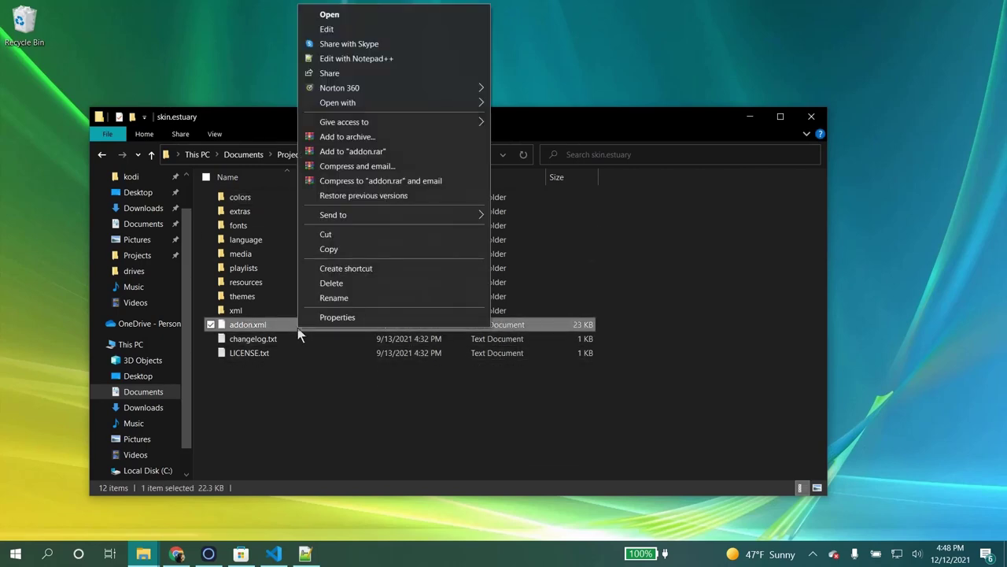
left_click(394, 58)
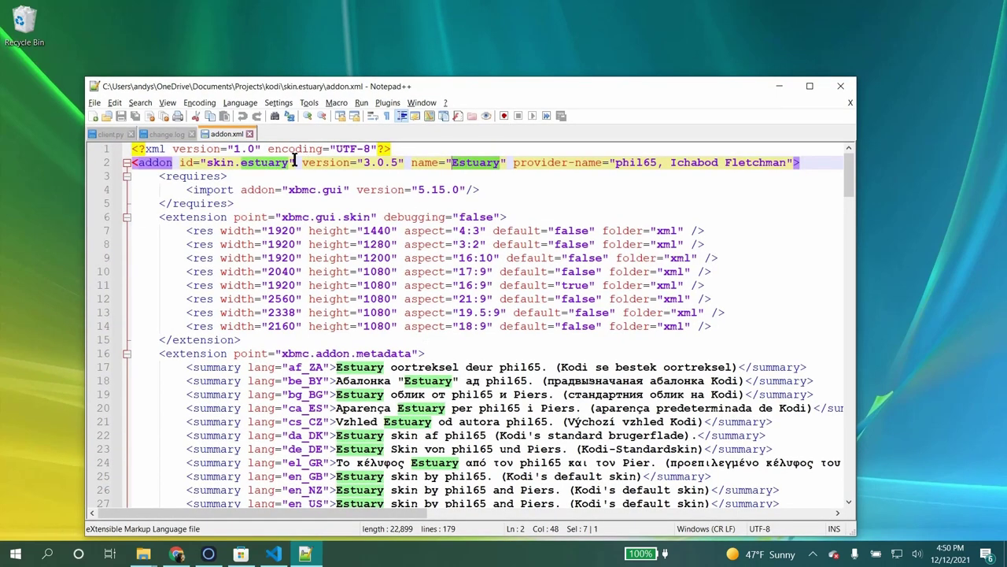
- Change the addon's name attribute in addon.xml to "Demo1"
left_click(499, 163)
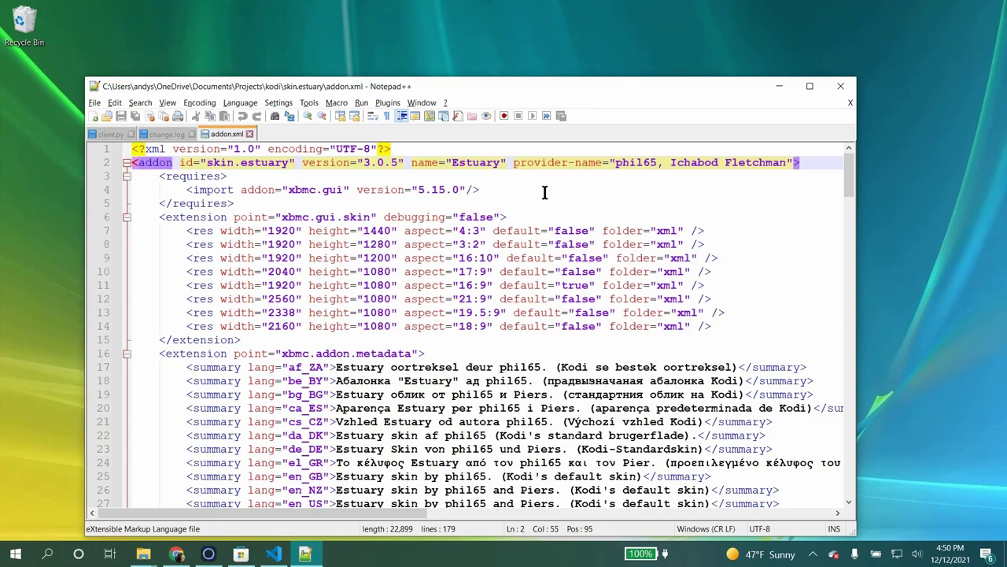
key("Left")
key("BackSpace")
key("BackSpace")
key("BackSpace")
key("BackSpace")
key("BackSpace")
key("BackSpace")
key("BackSpace")
type("Dem")
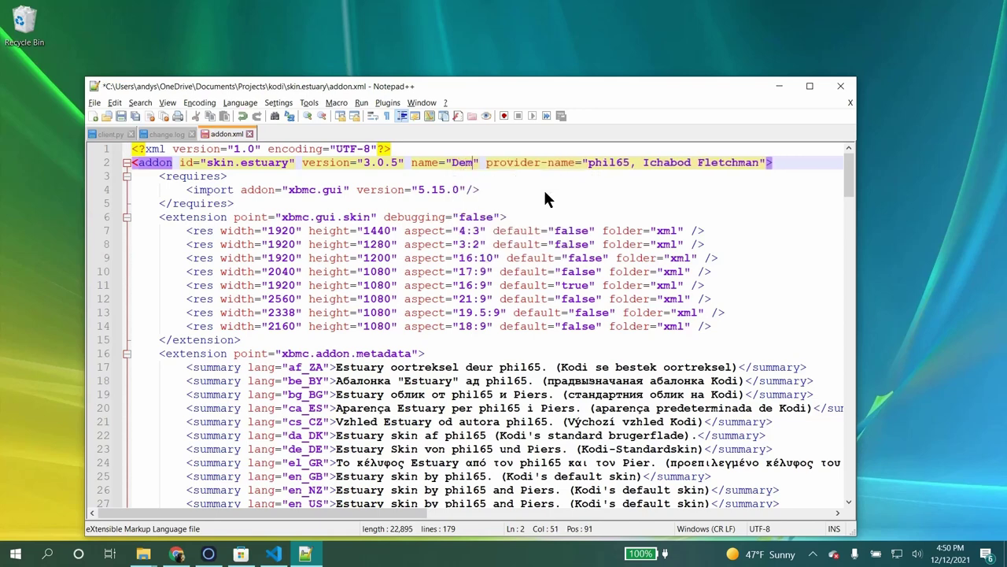
type("o1")
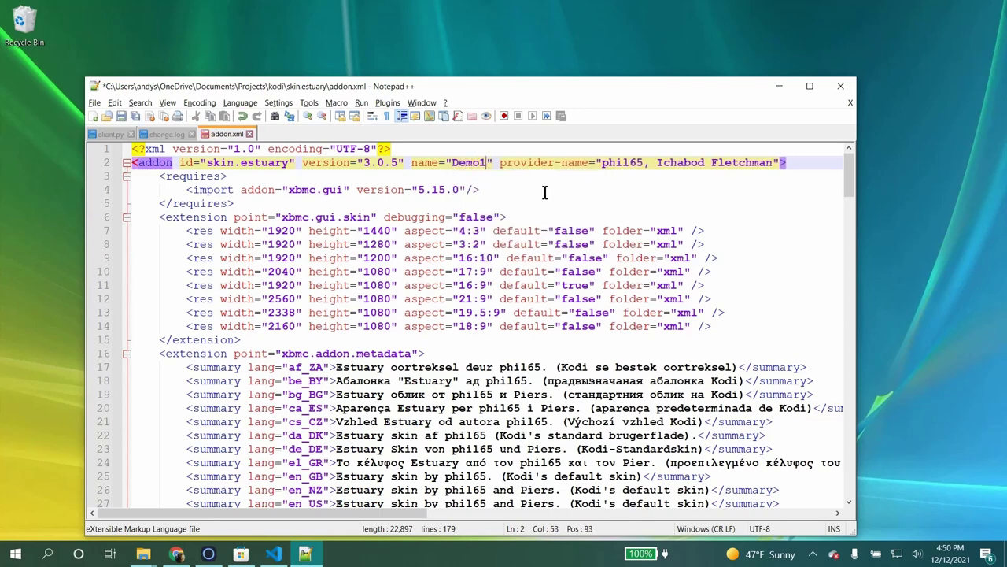
- Change the addon id to "skin.demo1", then save and close addon.xml
double_click(246, 163)
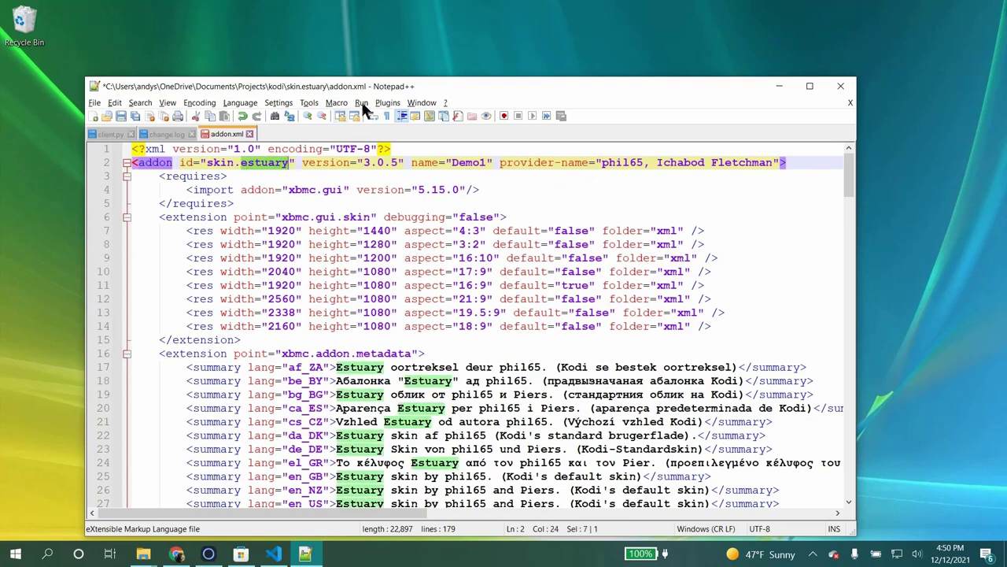
type("demo1")
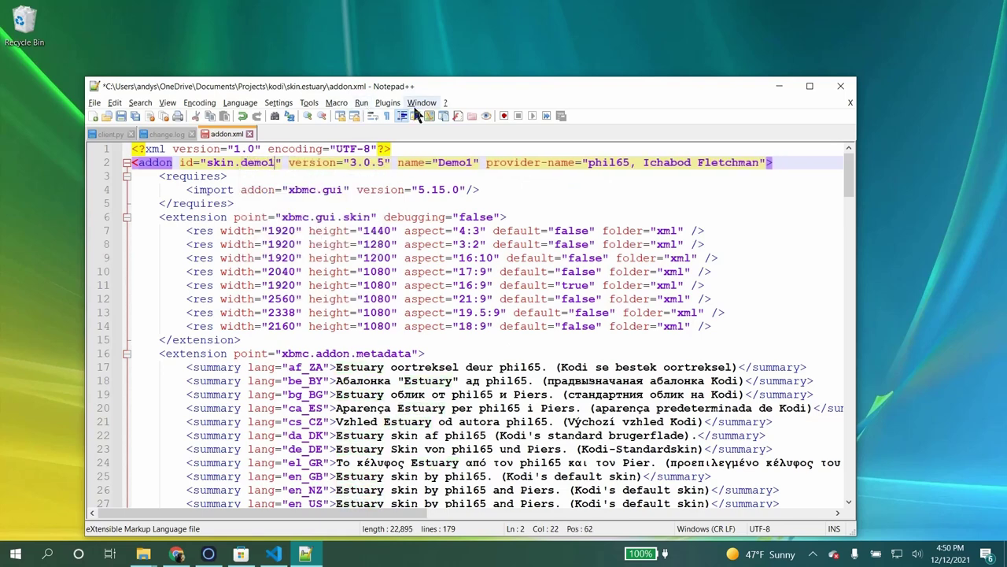
key("ctrl+s")
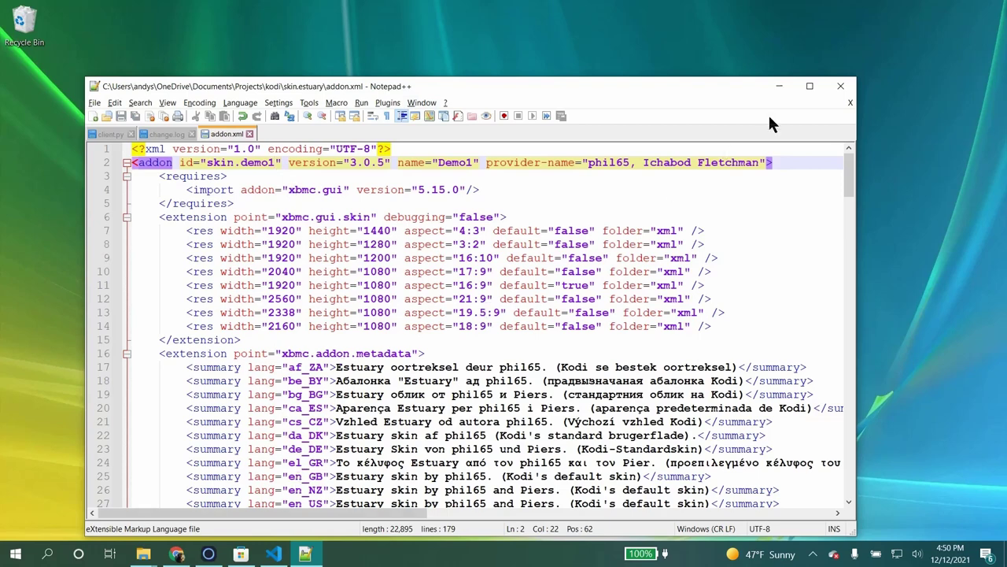
left_click(250, 134)
- Switch to File Explorer and rename the copied skin.estuary folder in Projects > kodi as skin.demo1
key("alt+Tab")
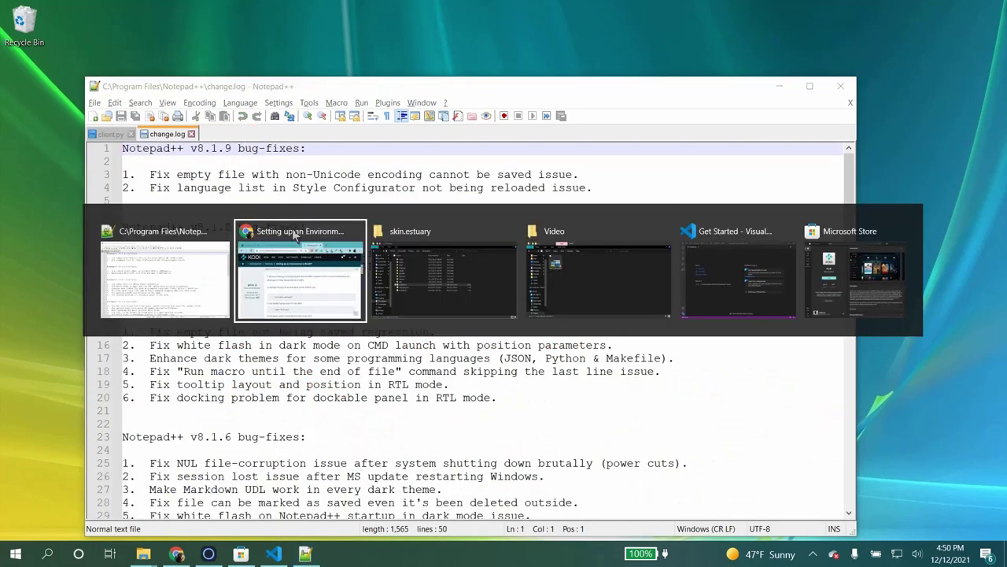
left_click(444, 280)
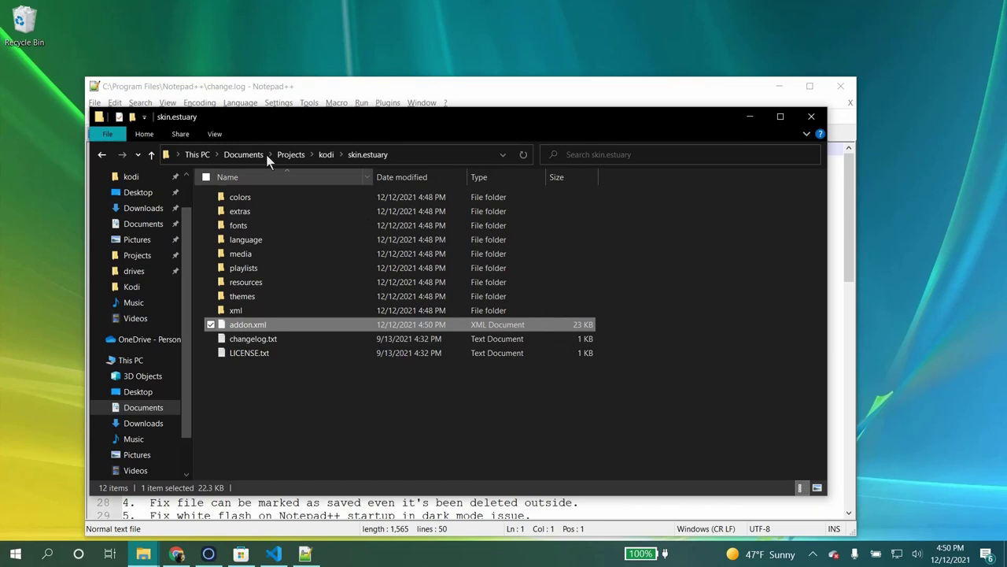
left_click(326, 155)
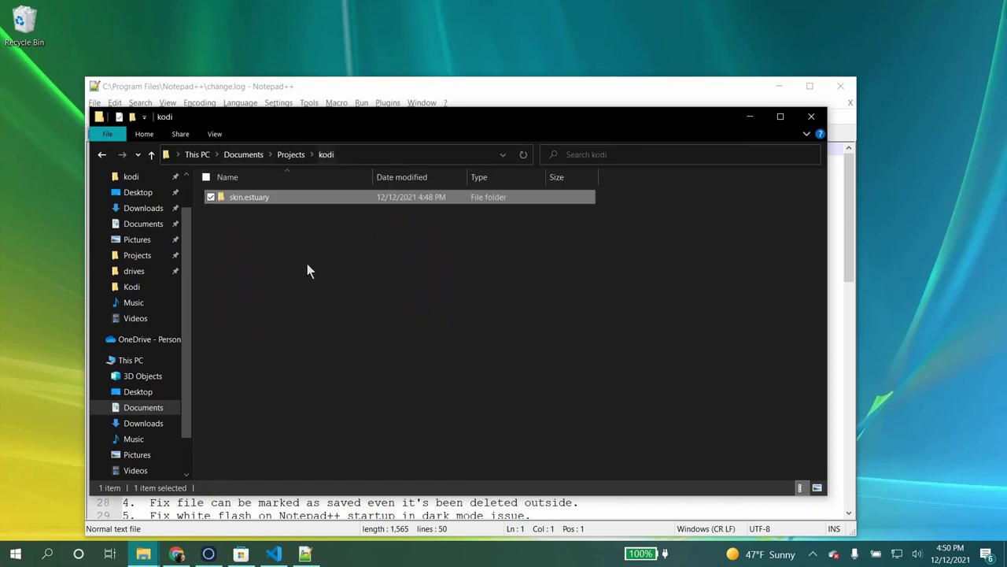
right_click(264, 201)
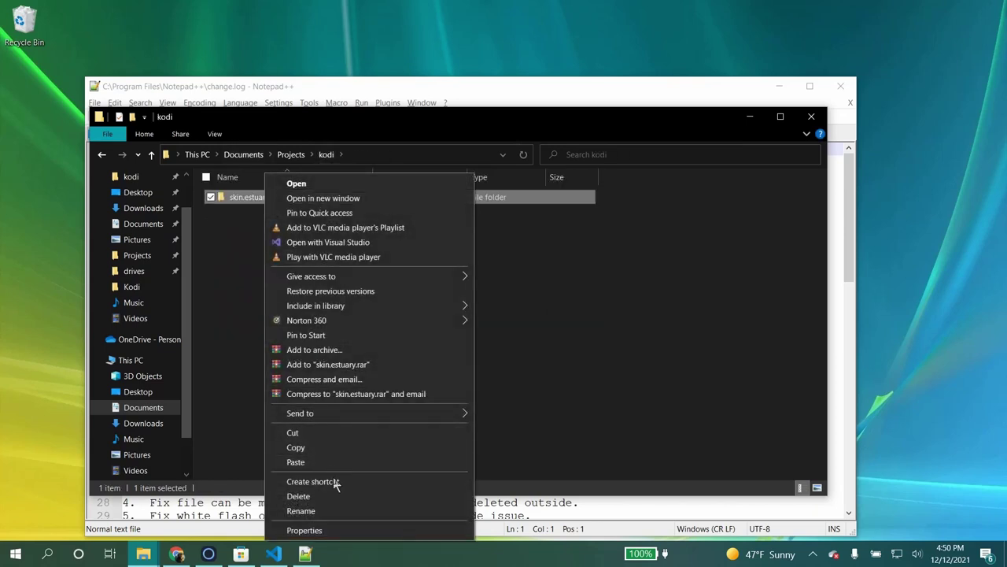
left_click(332, 511)
type("sk")
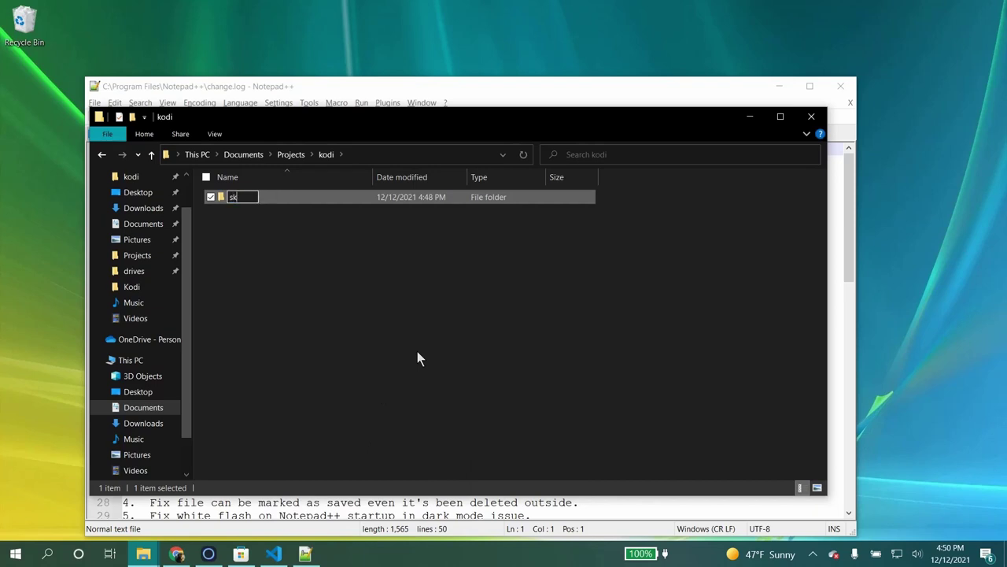
type("in.demo1")
key("Return")
- Compress the skin.demo1 folder in Projects > kodi into a zip file
right_click(264, 200)
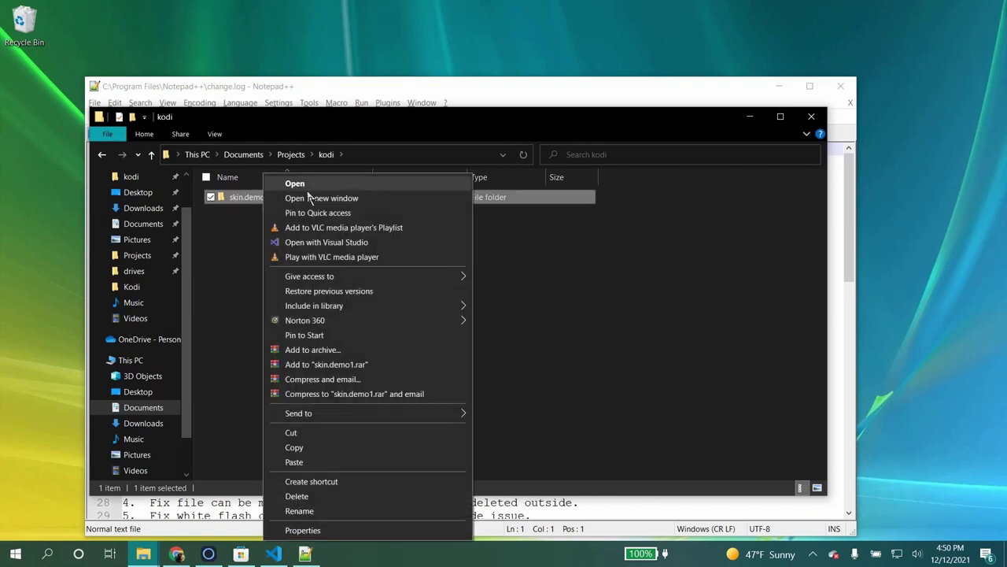
mouse_move(342, 413)
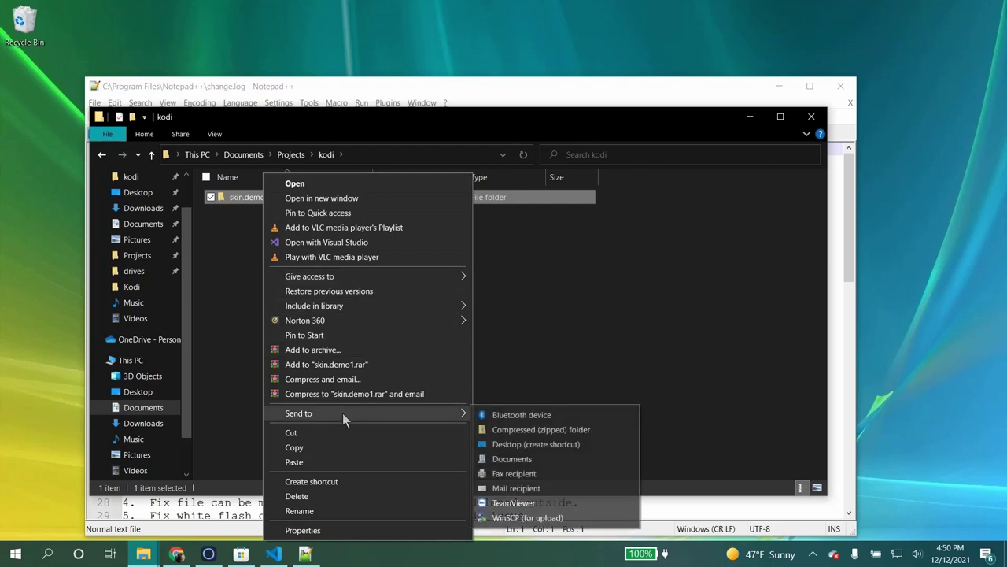
left_click(520, 433)
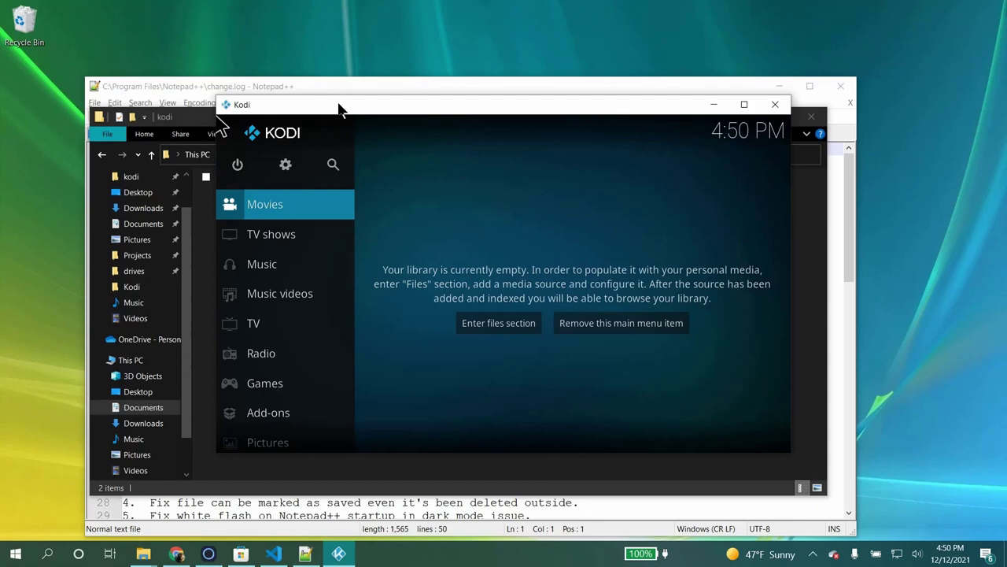
- Switch to Kodi and allow add-on installation from unknown sources, accepting the security warning and returning to the add-on browser
left_click(285, 167)
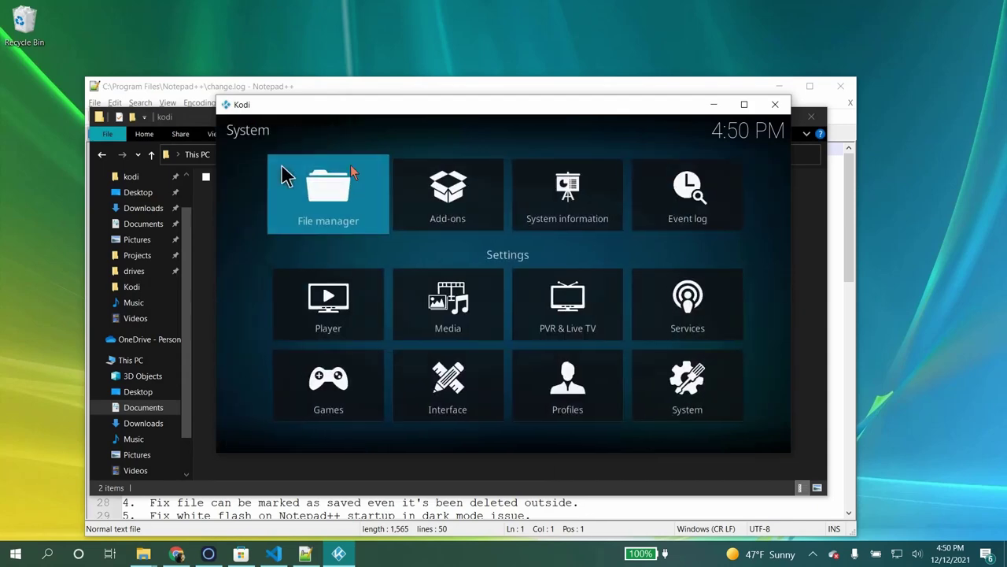
left_click(461, 206)
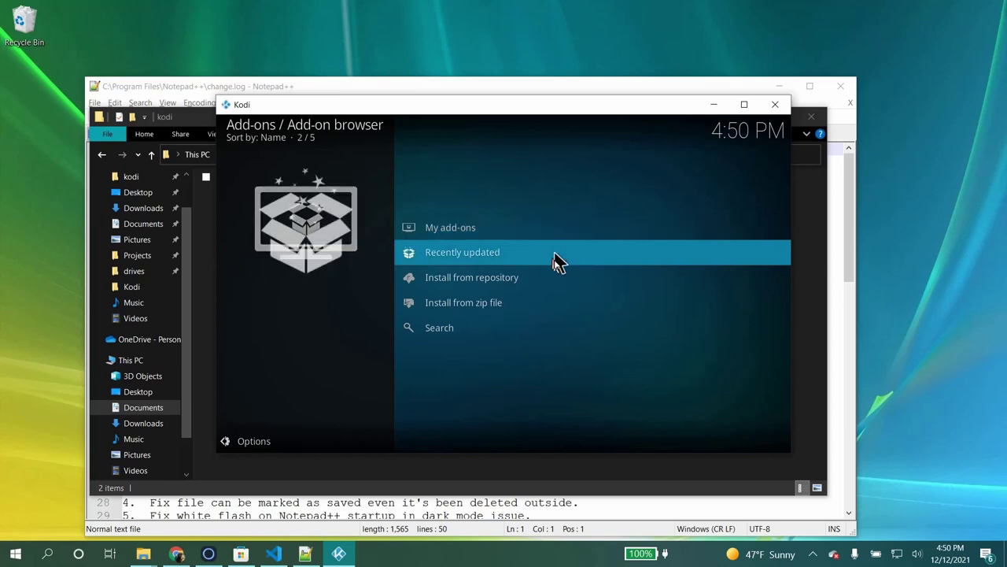
left_click(528, 315)
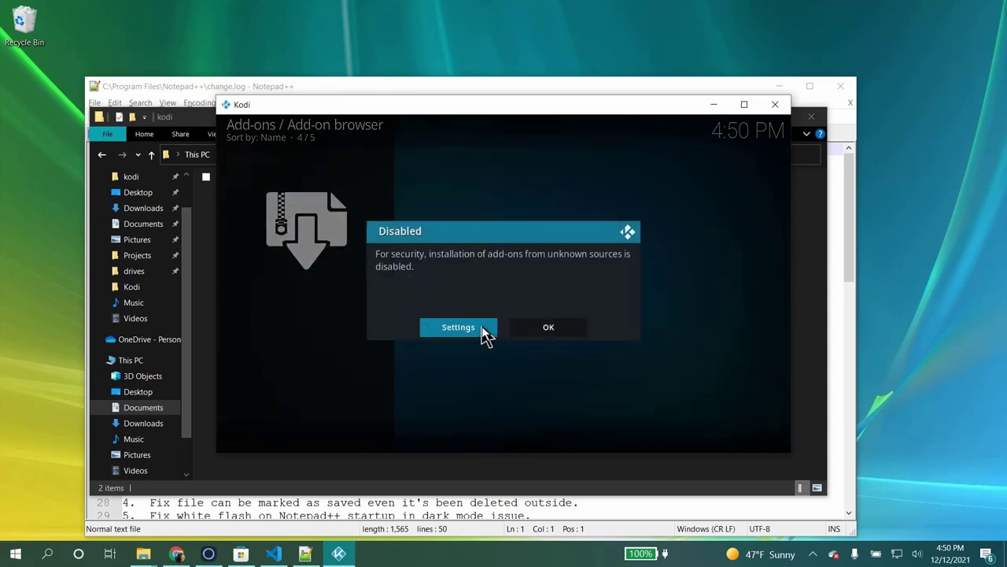
left_click(480, 336)
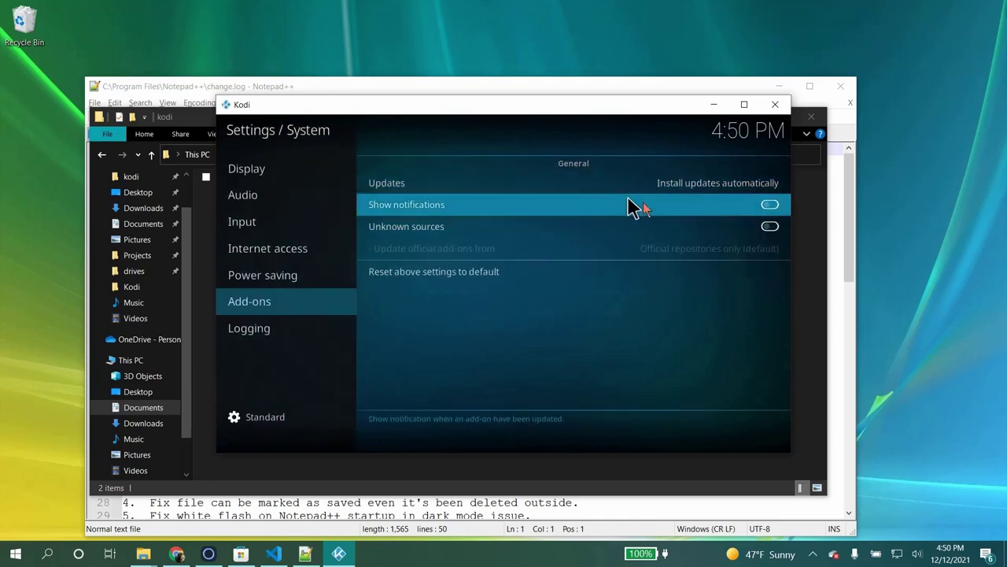
left_click(772, 233)
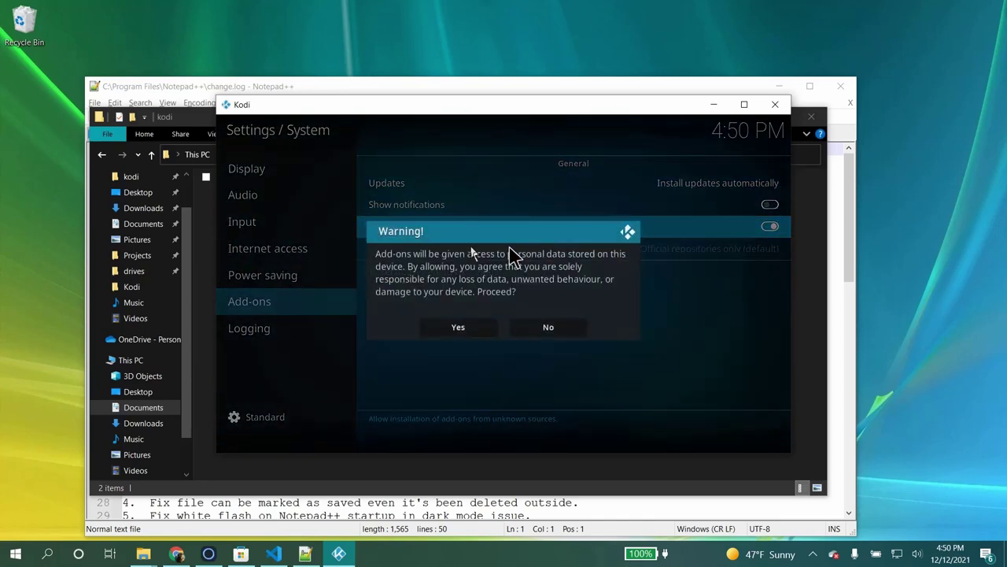
left_click(464, 328)
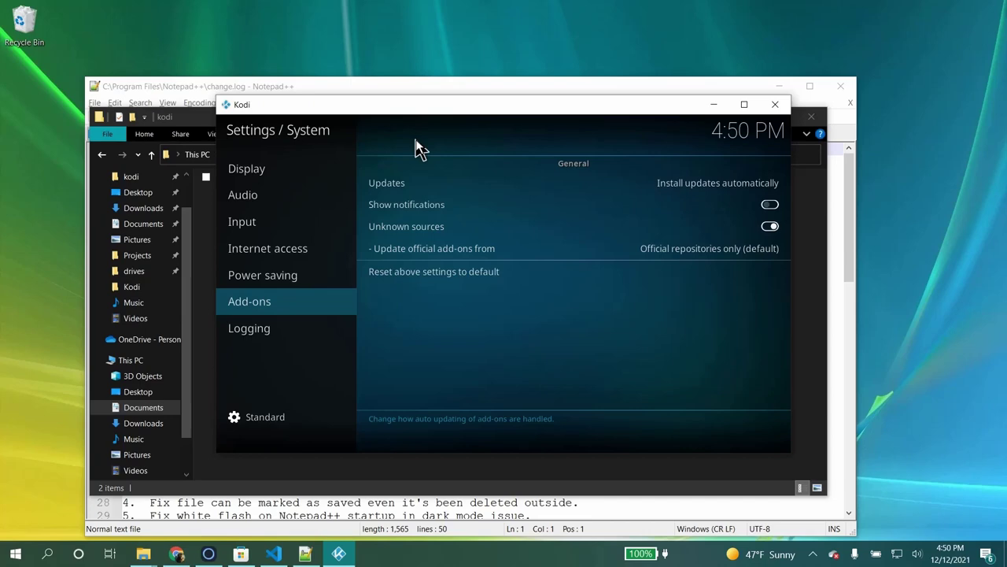
key("Escape")
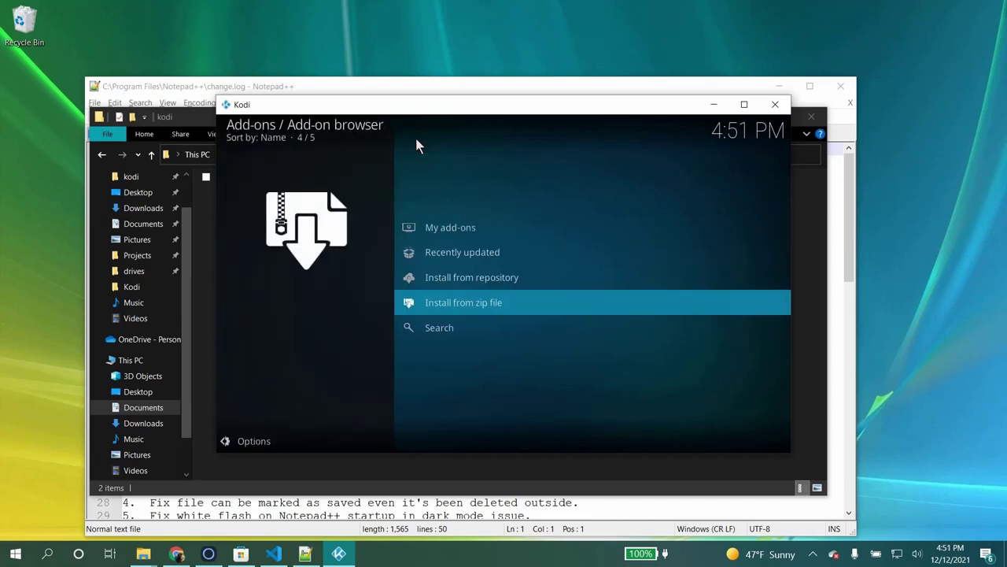
- Install skin.demo1.zip from the Downloads folder as an add-on, switching to the Demo1 skin and keeping the change
key("Escape")
key("Return")
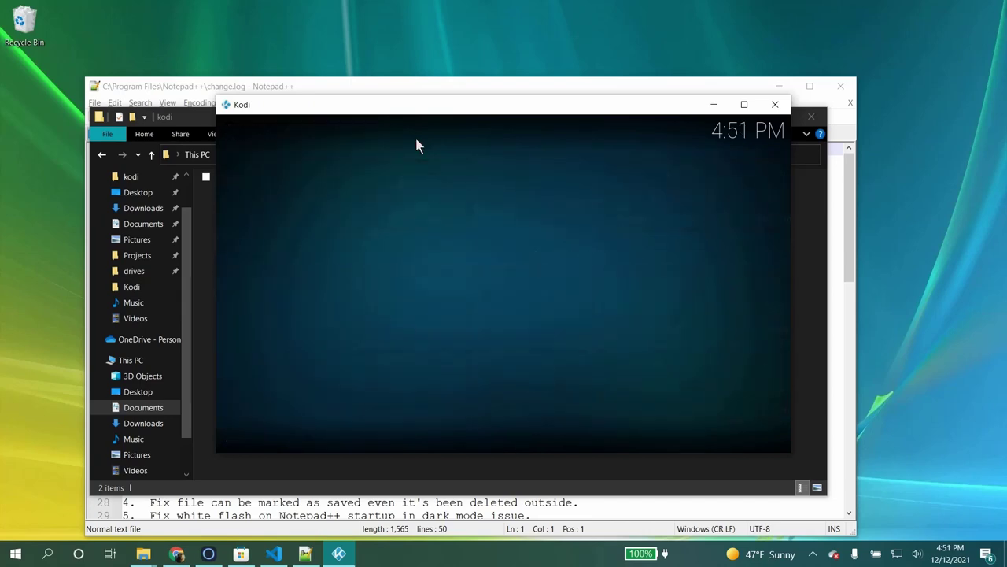
left_click(527, 313)
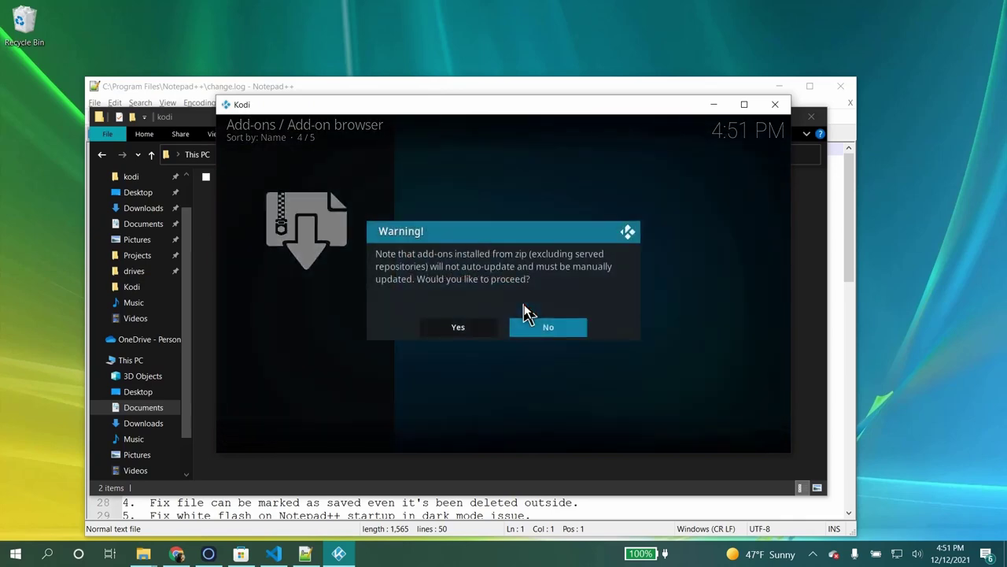
left_click(470, 333)
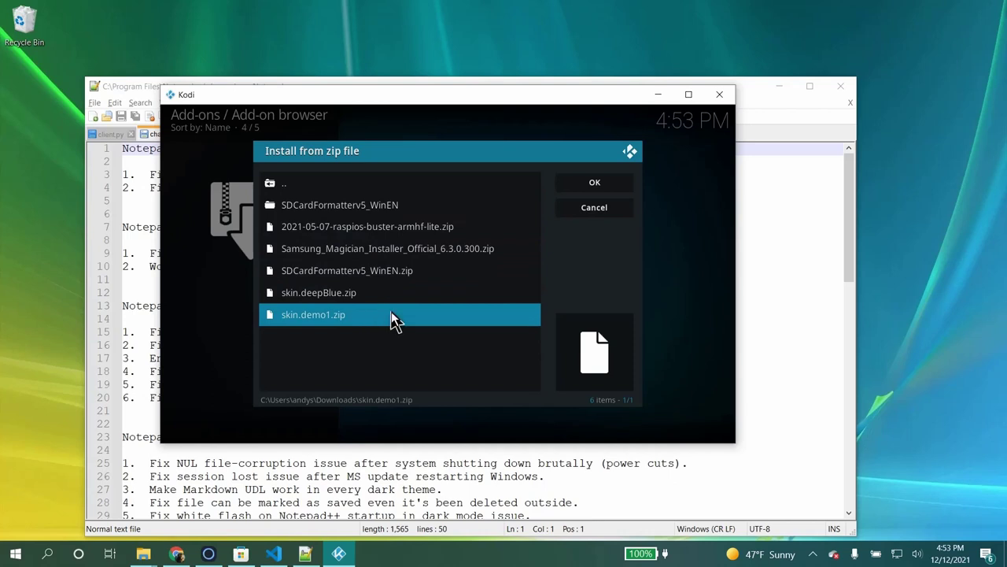
left_click(391, 314)
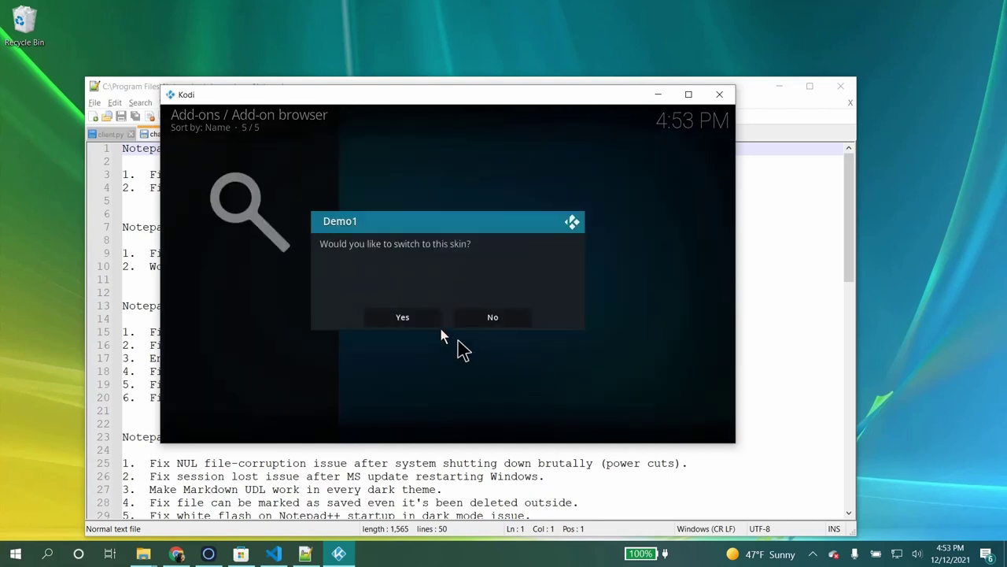
left_click(419, 325)
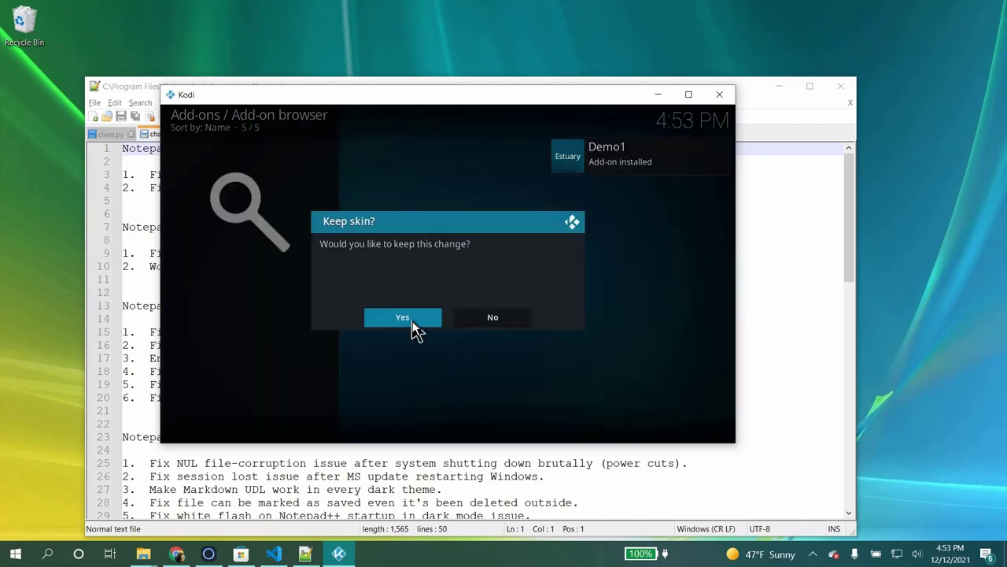
left_click(413, 323)
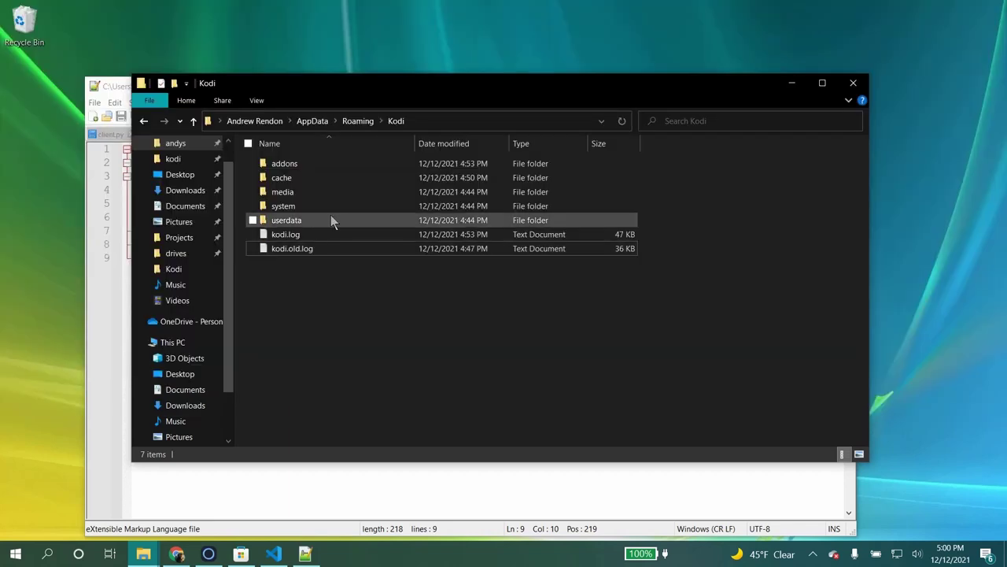
- In File Explorer, go to Kodi's userdata > keymaps folder and bring up keymap.xml in Notepad++ to examine its key bindings
double_click(329, 214)
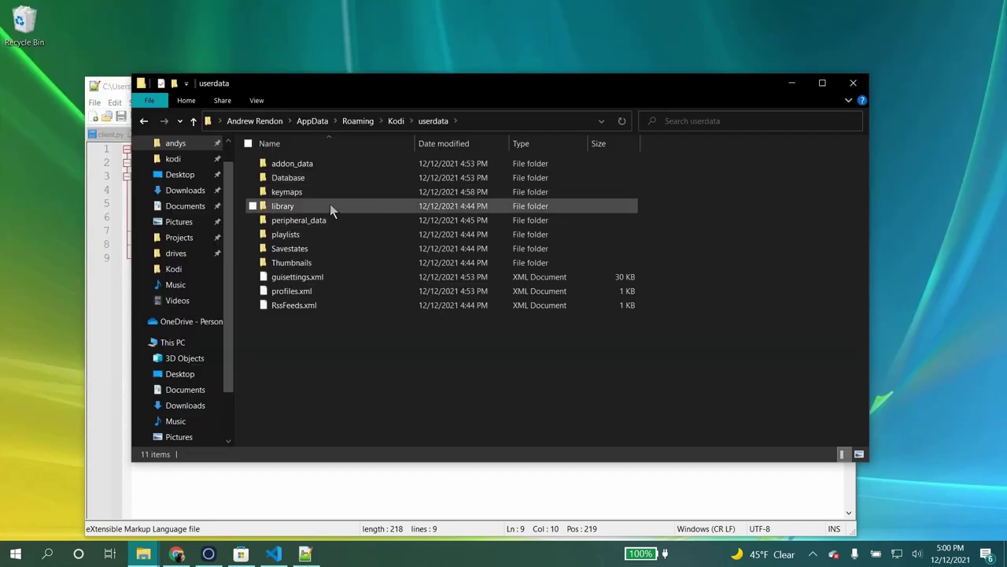
double_click(331, 194)
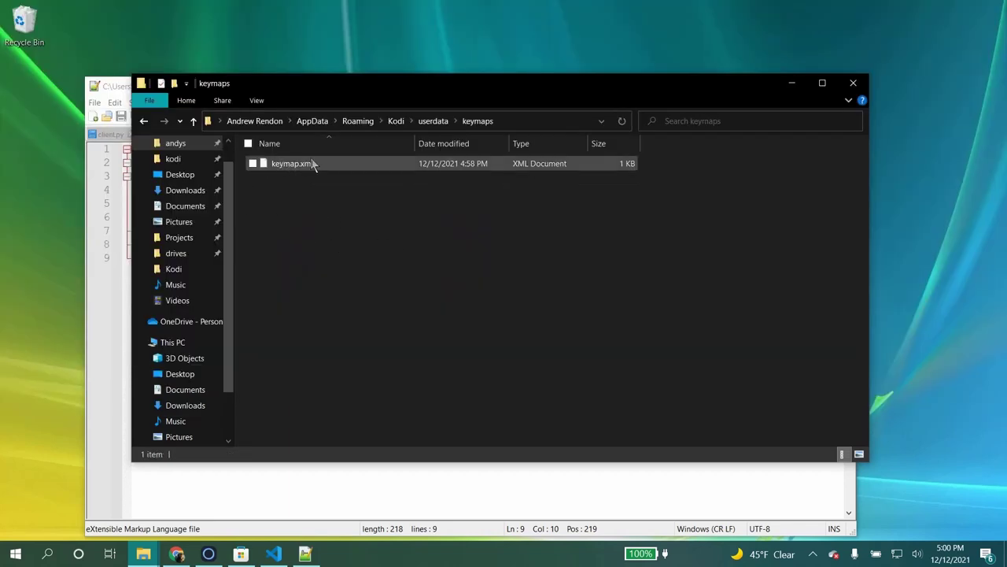
left_click(395, 465)
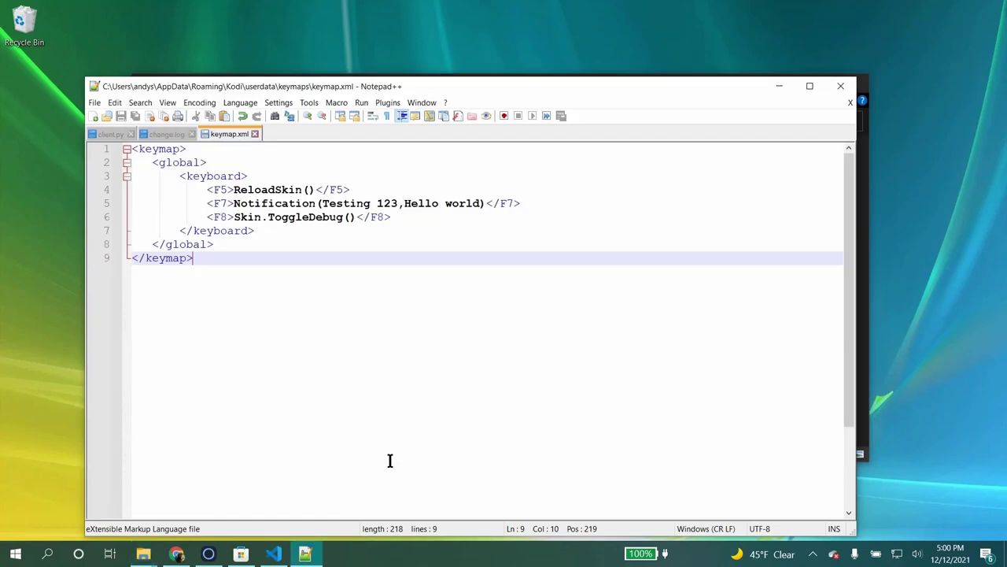
- Switch to Chrome and review the Kodi wiki's sample keymap for a skinning developer environment, then minimize Chrome and Notepad++
left_click(178, 555)
scroll(417, 279, "up", 6)
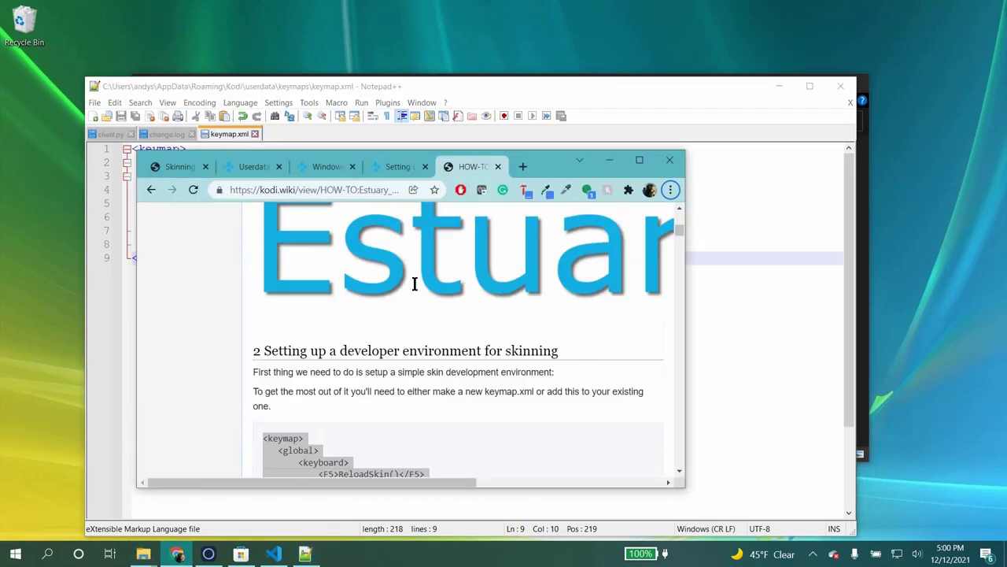
scroll(418, 280, "down", 6)
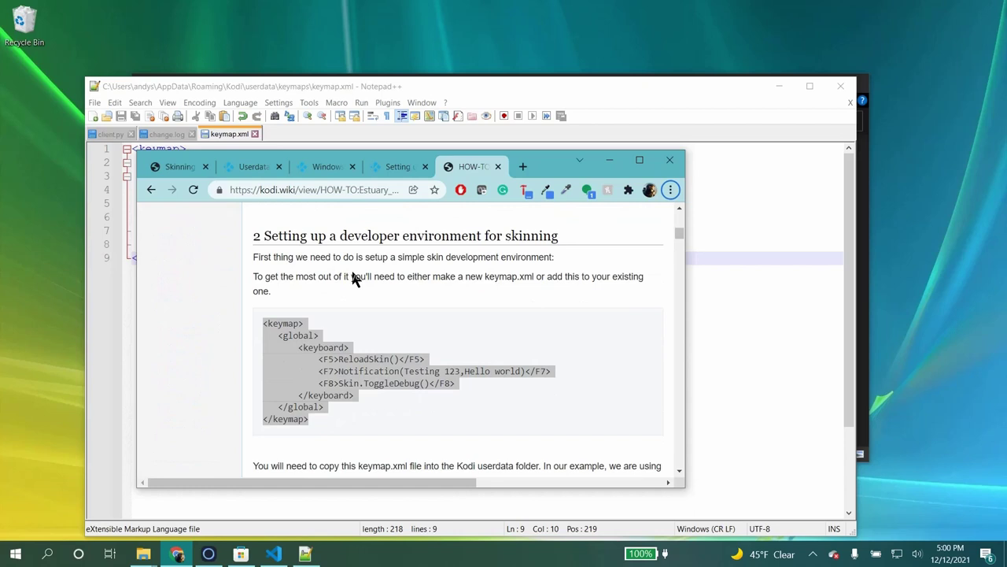
left_click(612, 163)
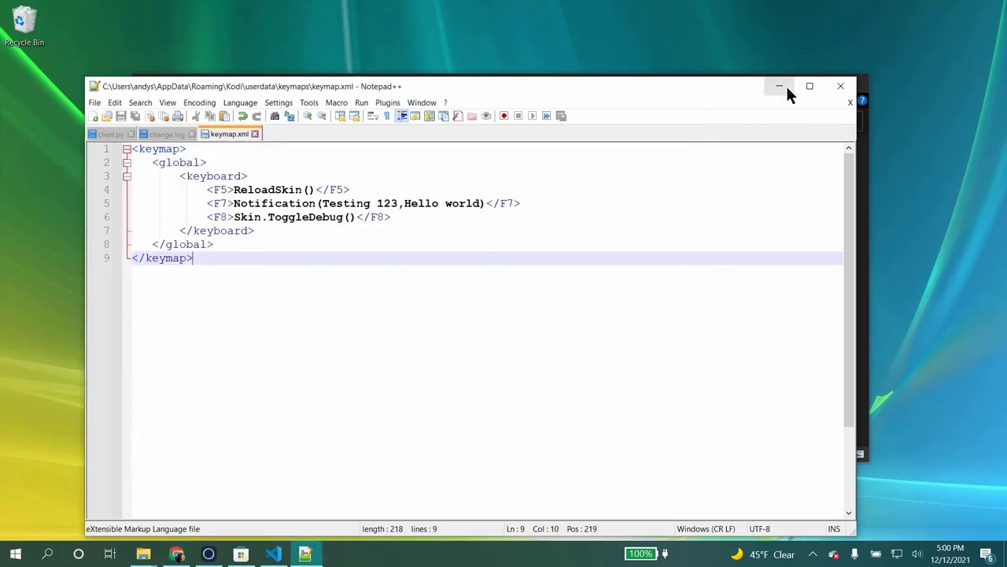
left_click(781, 84)
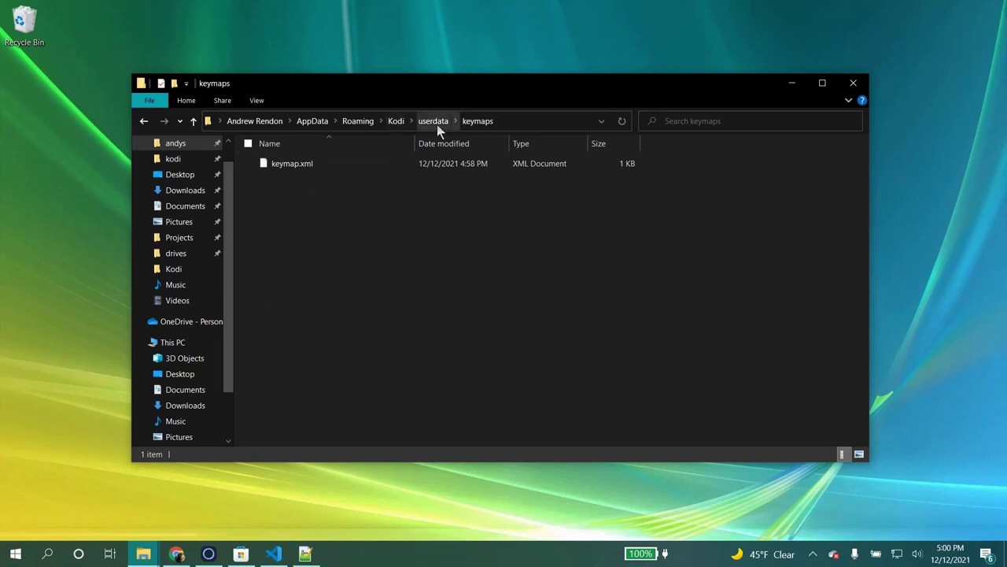
- Open the skin.demo1 folder from Kodi's addons folder in Visual Studio Code and trust the authors, including for the parent addons folder
left_click(397, 122)
double_click(307, 166)
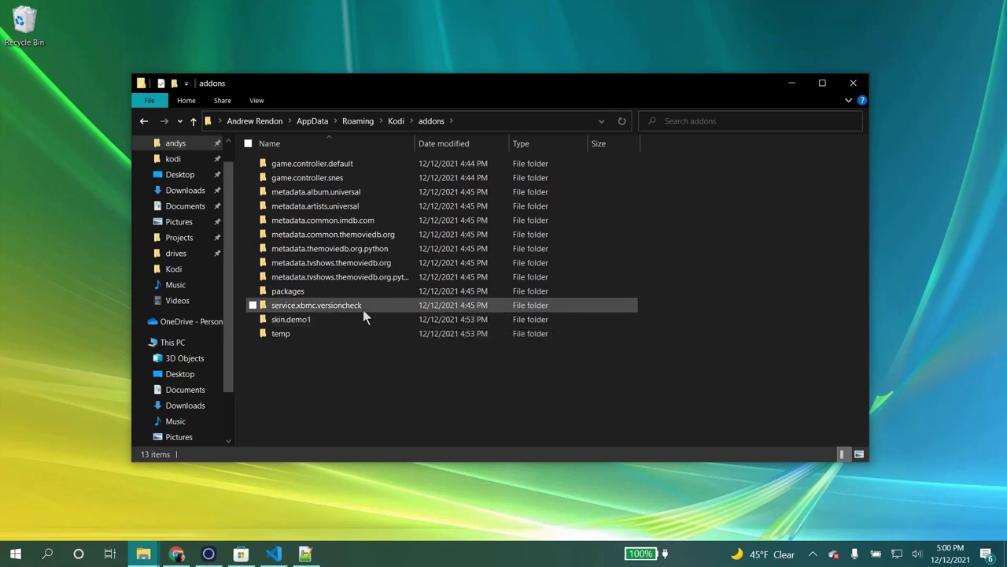
left_click(347, 326)
right_click(346, 326)
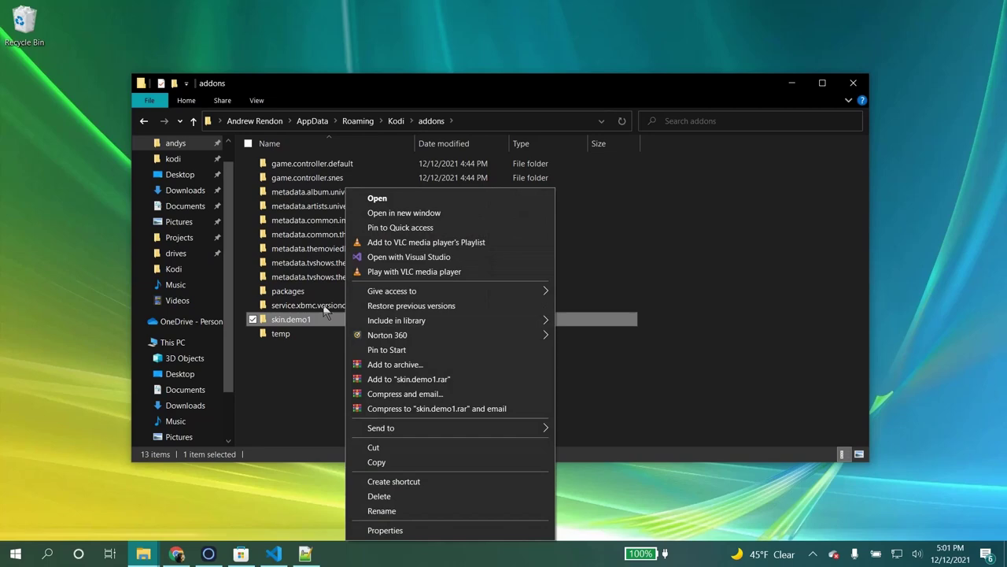
left_click(321, 320)
left_click_drag(321, 320, 925, 406)
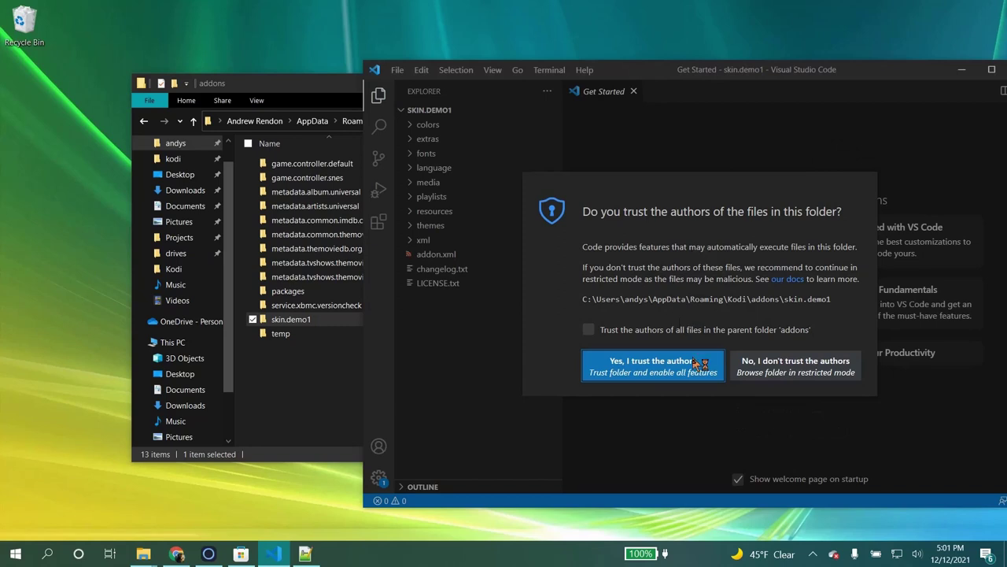
left_click(669, 330)
left_click(659, 377)
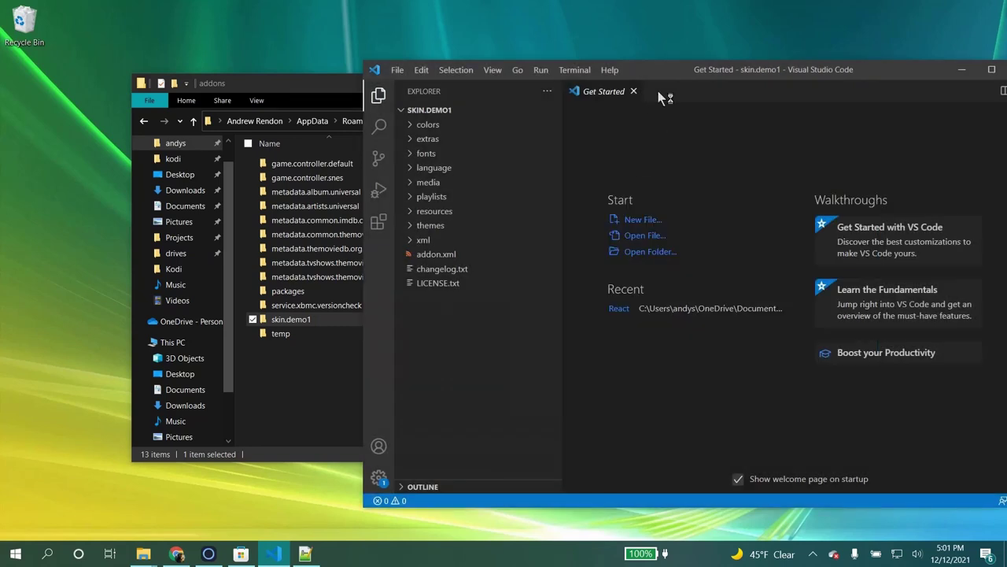
- Bring the Visual Studio Code window fully into view and examine the contents of the skin's colors and extras folders
left_click_drag(664, 69, 488, 61)
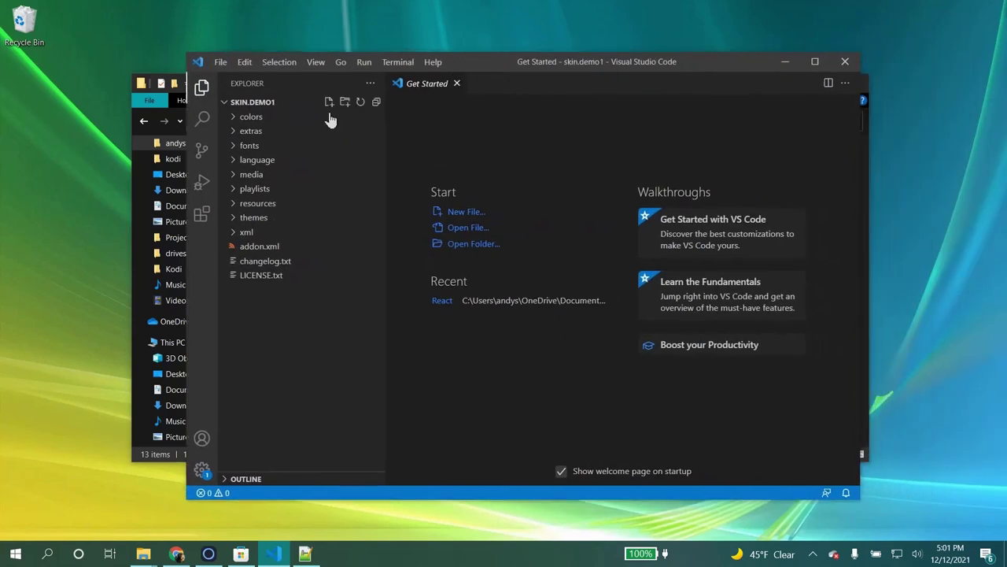
left_click(230, 117)
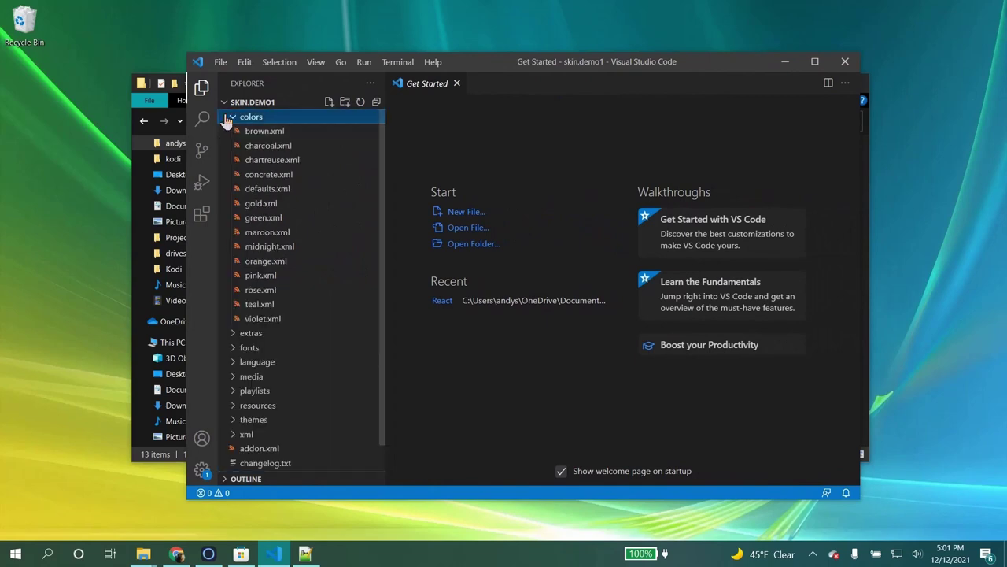
left_click(233, 118)
left_click(236, 131)
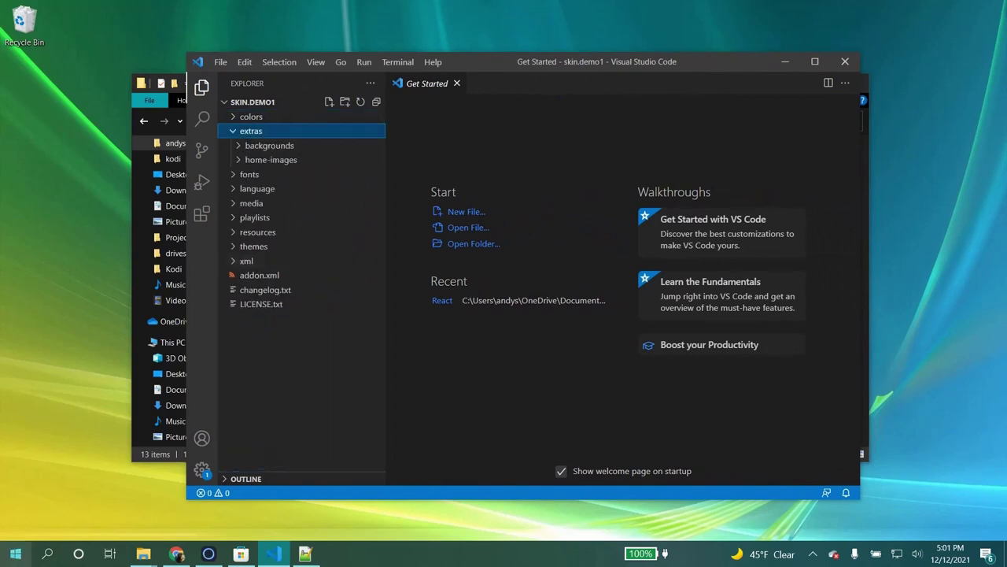
- Launch Kodi and turn on the skin debug overlay on the home screen
key("super")
type("ko")
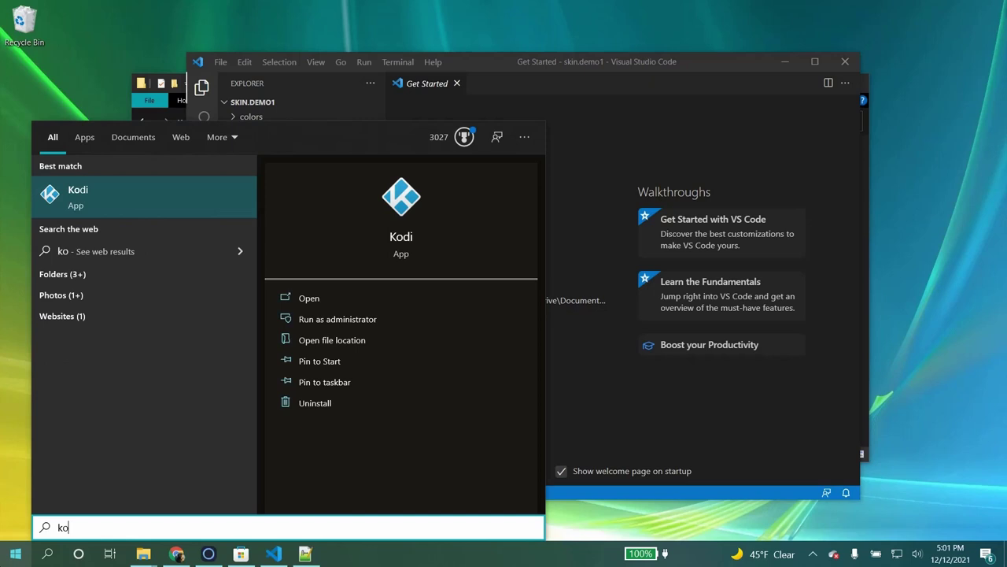
key("Return")
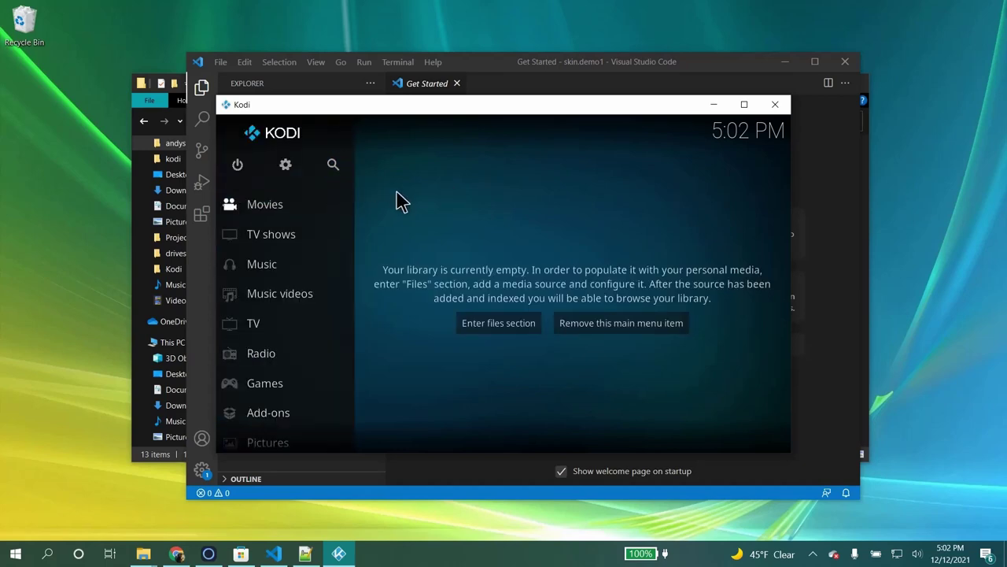
key("ctrl+shift+d")
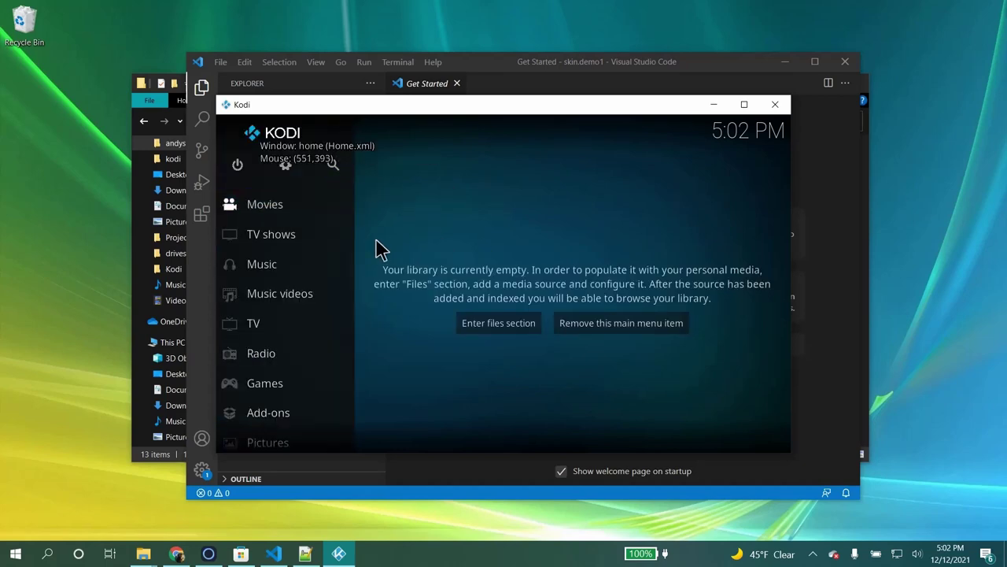